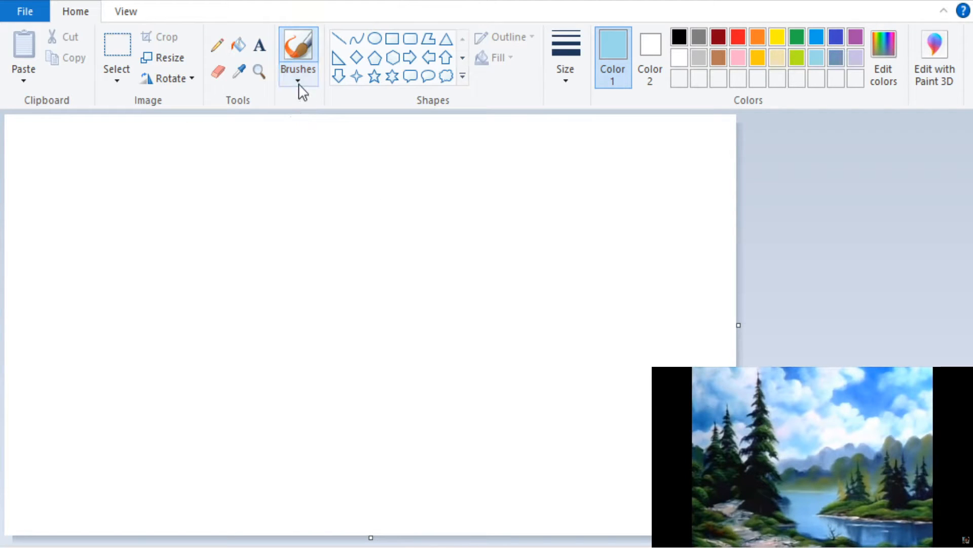
- Paint the upper sky and both sides of the lake in indigo, with blue-gray strips along the horizon at both edges
click(680, 37)
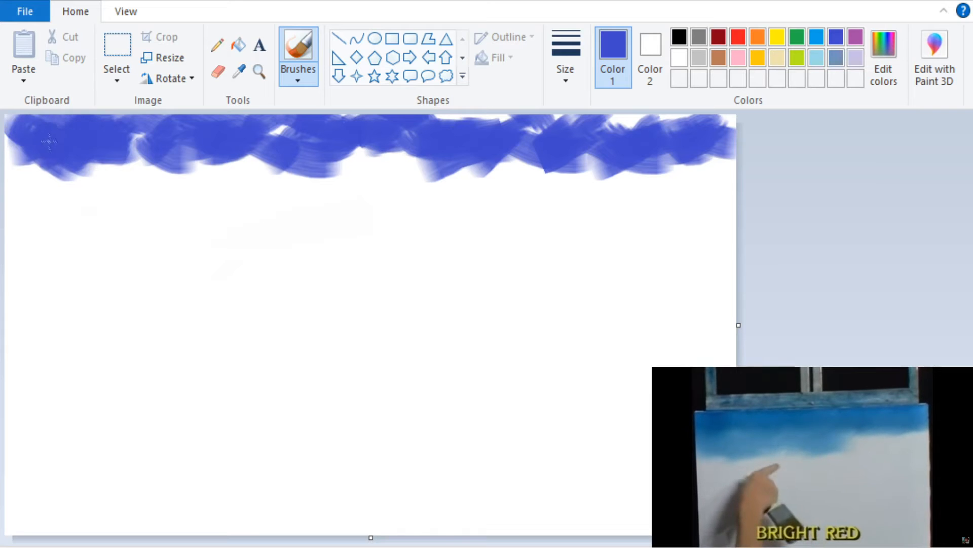
mouse_move(15, 155)
mouse_down()
mouse_move(82, 198)
mouse_move(134, 147)
mouse_move(152, 193)
mouse_move(213, 188)
mouse_move(218, 167)
mouse_move(329, 203)
mouse_move(365, 167)
mouse_move(406, 157)
mouse_move(386, 198)
mouse_move(479, 175)
mouse_move(465, 186)
mouse_move(530, 198)
mouse_move(578, 173)
mouse_move(563, 196)
mouse_up()
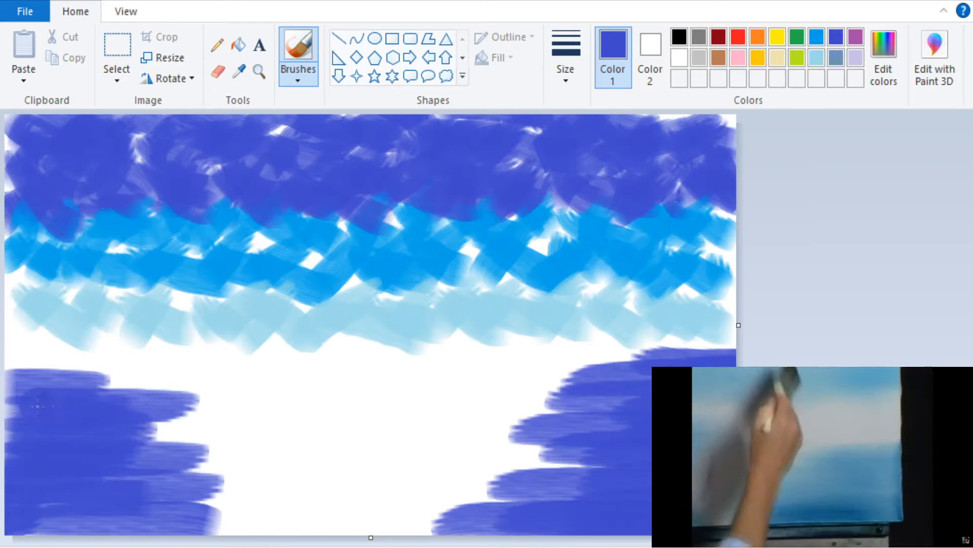
mouse_move(38, 405)
mouse_down()
mouse_move(168, 374)
mouse_move(148, 370)
mouse_move(215, 478)
mouse_move(228, 520)
mouse_up()
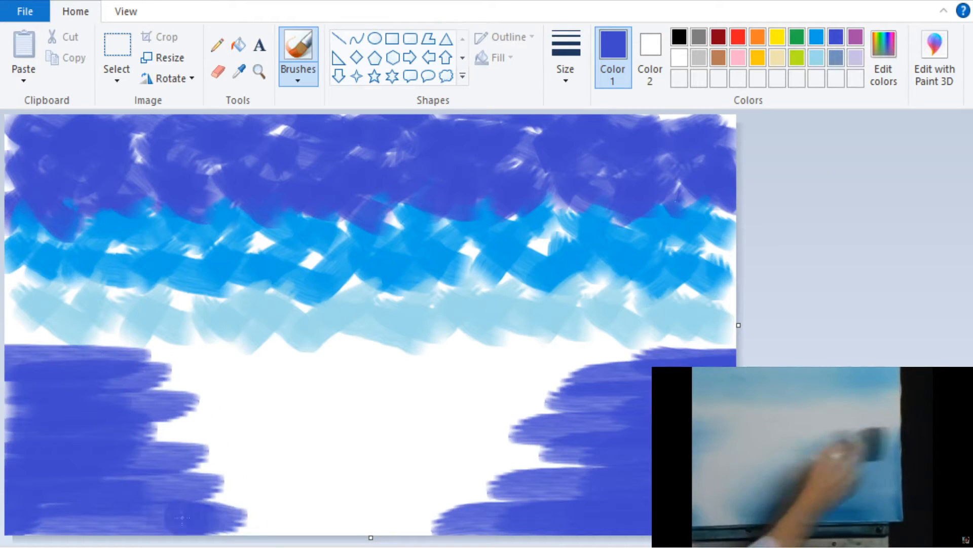
drag(608, 374, 715, 345)
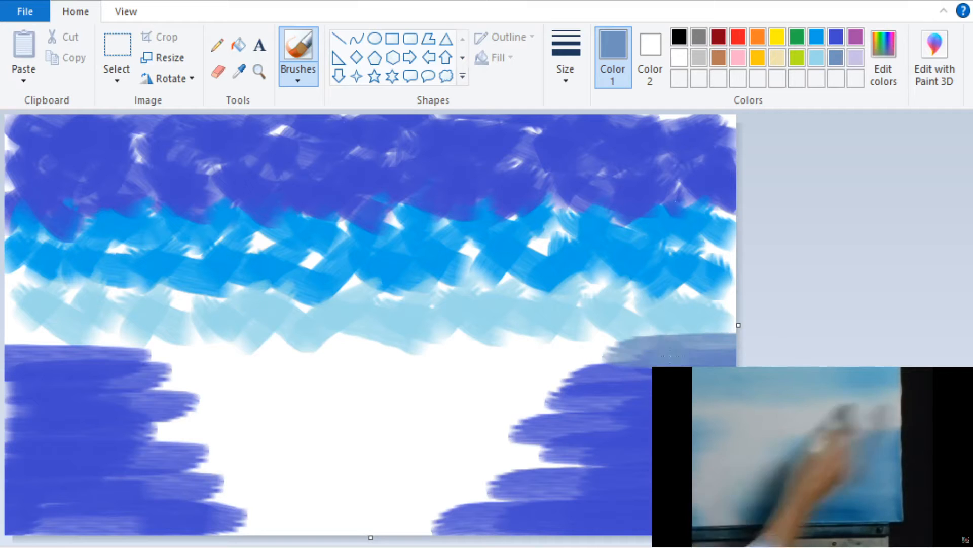
drag(146, 340, 10, 335)
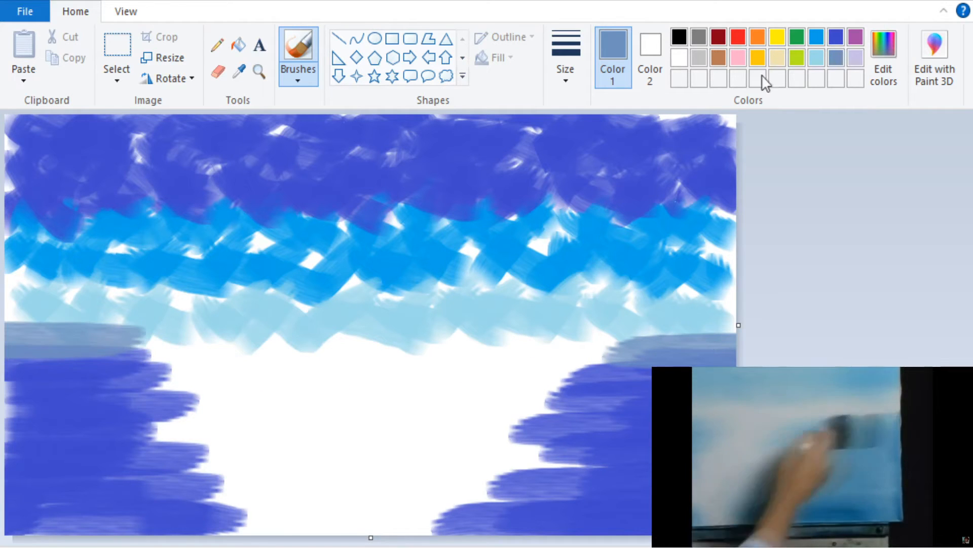
- Fill out the middle sky band in bright blue and paint bright blue bands along the inner edges of the indigo water
click(816, 36)
mouse_move(720, 243)
mouse_down()
mouse_move(725, 279)
mouse_move(726, 236)
mouse_up()
mouse_move(568, 223)
mouse_down()
mouse_move(512, 273)
mouse_move(552, 213)
mouse_move(246, 337)
mouse_move(283, 348)
mouse_move(120, 365)
mouse_move(123, 403)
mouse_up()
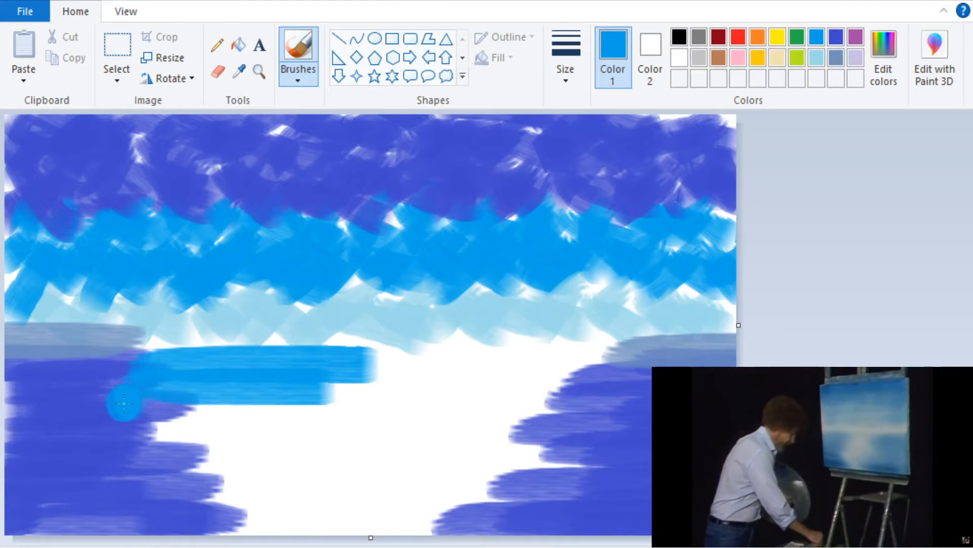
key(ctrl+z)
mouse_move(113, 363)
mouse_down()
mouse_move(241, 379)
mouse_move(171, 381)
mouse_move(108, 365)
mouse_move(208, 404)
mouse_move(157, 437)
mouse_move(279, 507)
mouse_up()
mouse_move(486, 398)
mouse_down()
mouse_move(467, 377)
mouse_move(629, 406)
mouse_move(447, 423)
mouse_move(572, 447)
mouse_move(432, 469)
mouse_move(428, 504)
mouse_move(583, 517)
mouse_up()
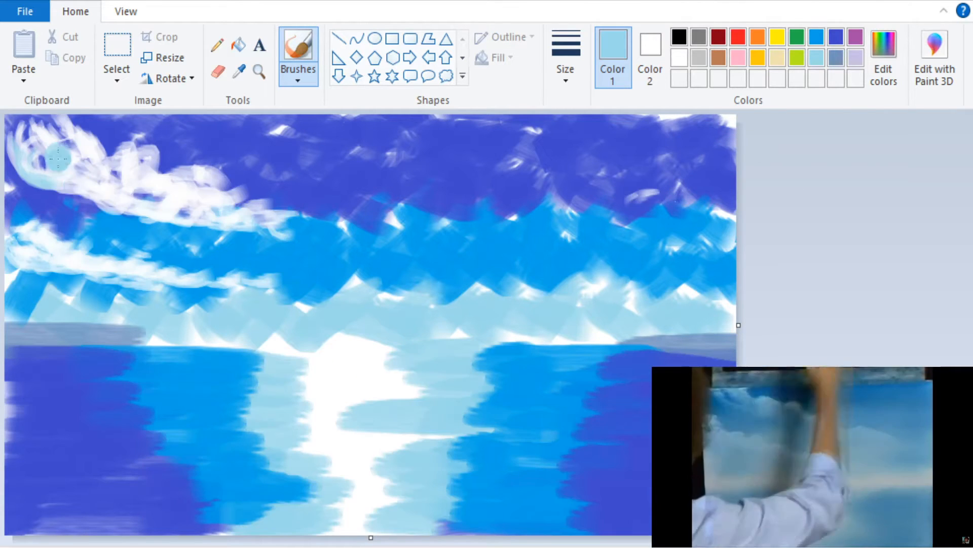
- Soften the upper cloud with light blue and white, and fill in the lower left base of the mountains in black
drag(66, 157, 105, 190)
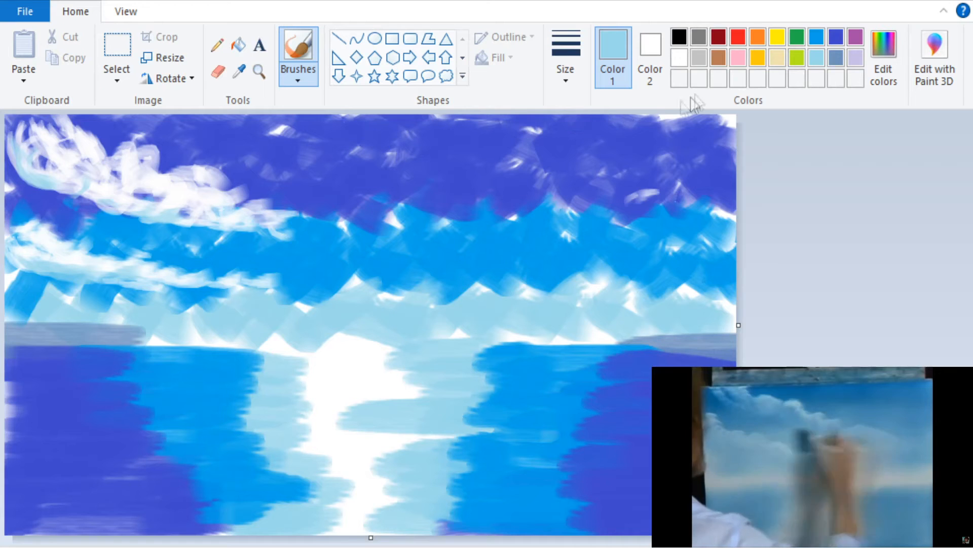
click(680, 58)
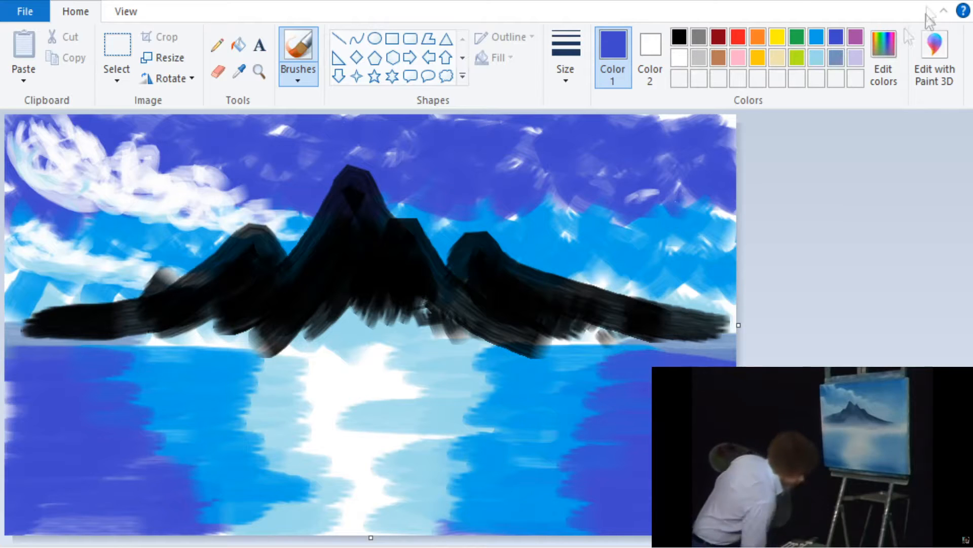
click(680, 36)
drag(152, 330, 235, 322)
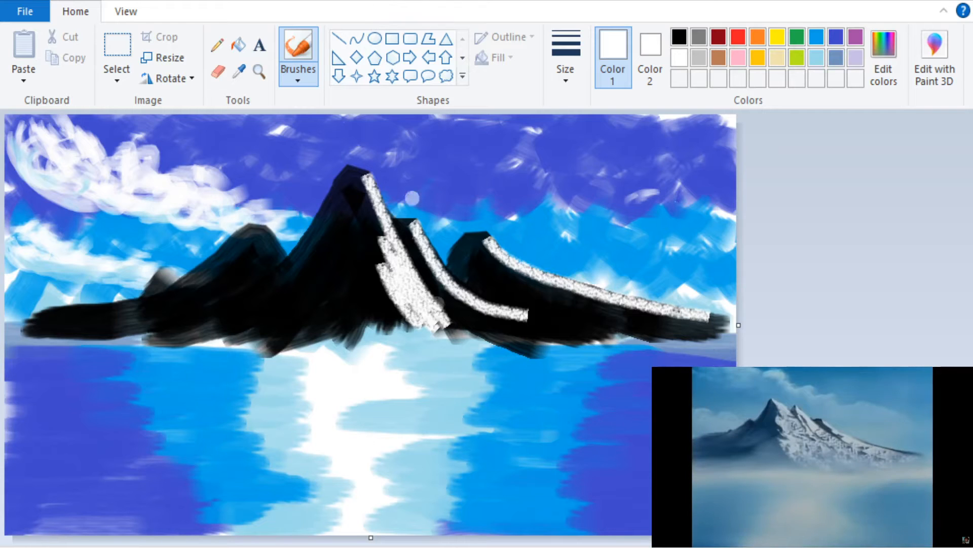
- Cover the right-hand mountain slopes with white snow and shade the left-hand slopes in light blue
mouse_move(427, 259)
mouse_down()
mouse_move(486, 340)
mouse_move(471, 304)
mouse_move(507, 350)
mouse_up()
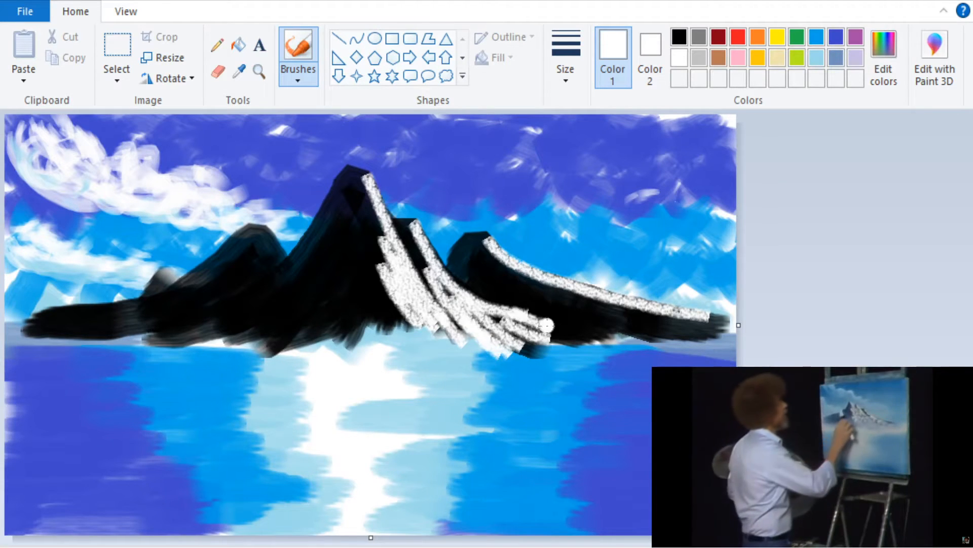
drag(584, 324, 600, 333)
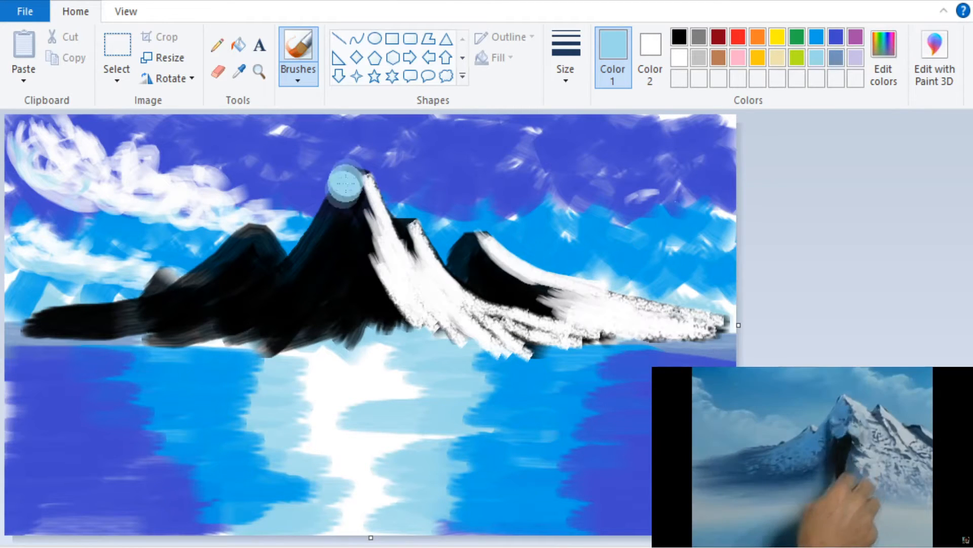
mouse_move(348, 174)
mouse_down()
mouse_move(266, 303)
mouse_move(247, 303)
mouse_move(266, 259)
mouse_move(253, 254)
mouse_move(243, 279)
mouse_move(266, 249)
mouse_move(200, 297)
mouse_up()
- Paint the black fir trees and grassy far shore with a calligraphy brush, adding green highlights to the grass
click(298, 76)
click(300, 101)
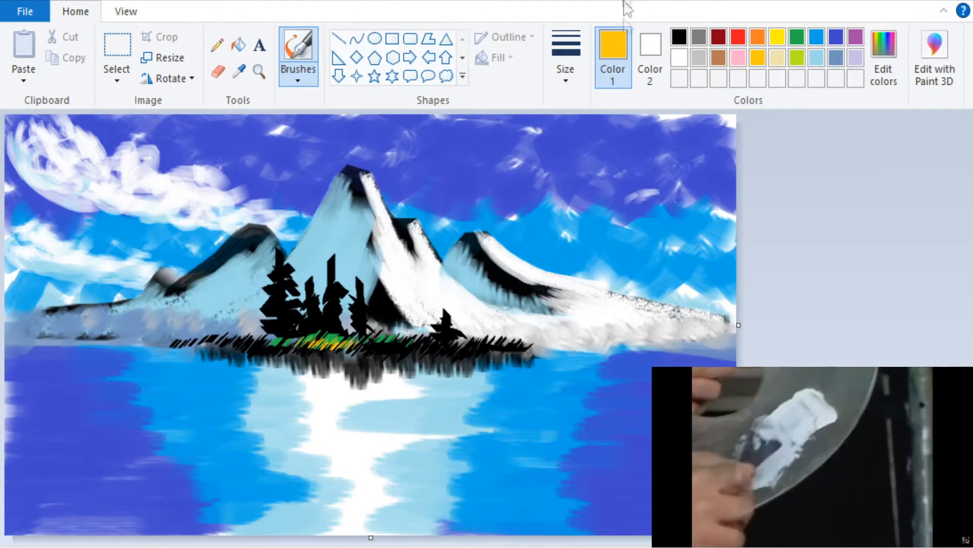
click(797, 37)
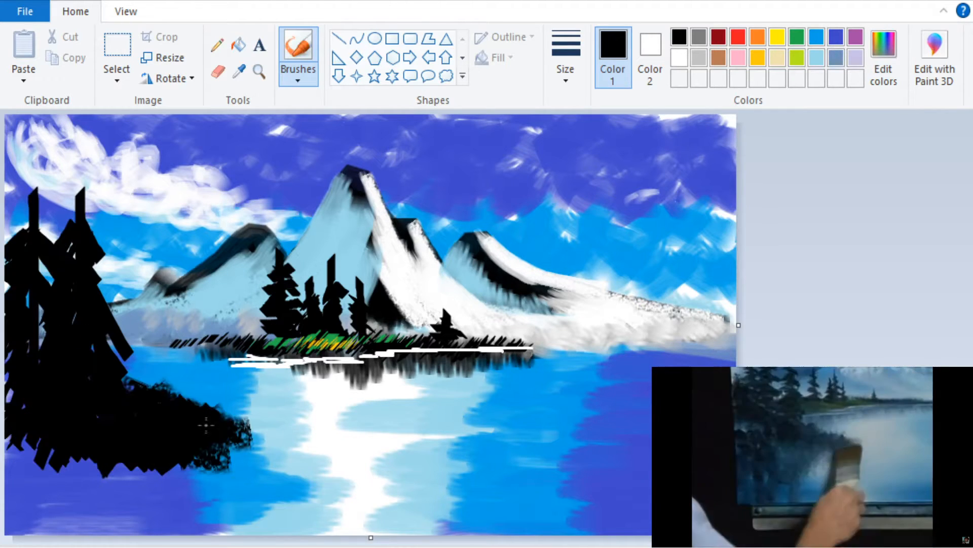
- Extend the black bushes from the left shore into the lake and paint their dark reflections in the water below
mouse_move(152, 386)
mouse_down()
mouse_move(219, 435)
mouse_move(252, 432)
mouse_move(266, 452)
mouse_move(248, 452)
mouse_move(243, 423)
mouse_up()
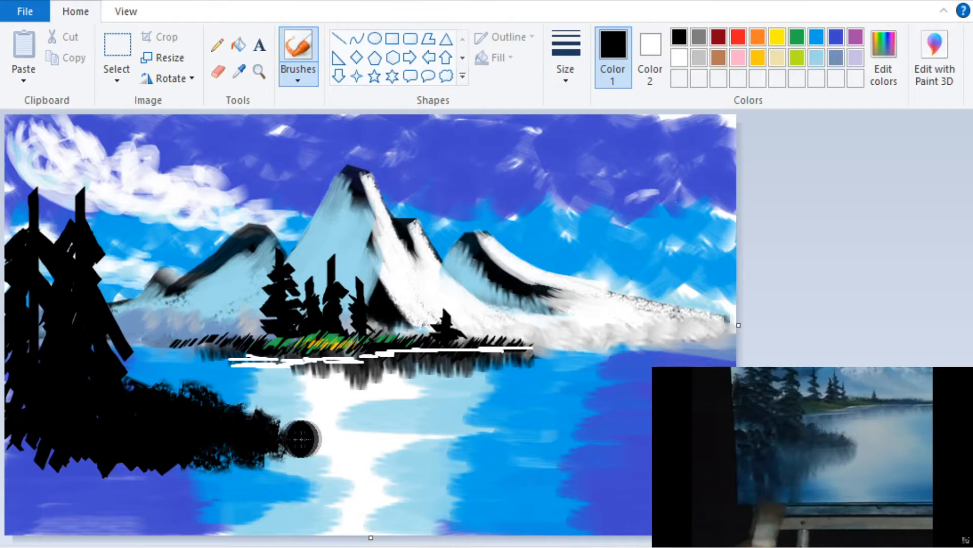
mouse_move(302, 438)
mouse_down()
mouse_move(262, 428)
mouse_move(247, 415)
mouse_up()
mouse_move(20, 472)
mouse_down()
mouse_move(143, 491)
mouse_move(169, 484)
mouse_up()
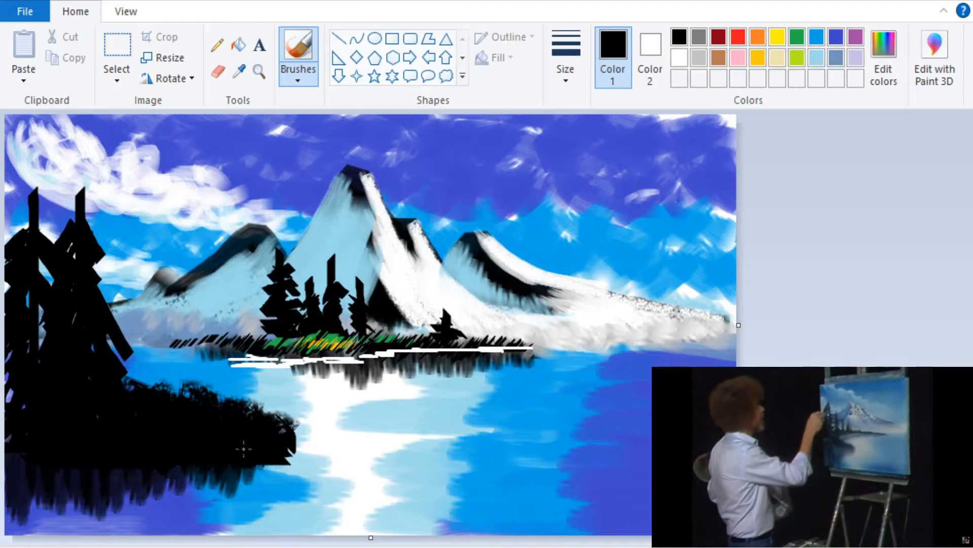
mouse_move(47, 506)
mouse_down()
mouse_move(74, 524)
mouse_move(103, 525)
mouse_move(105, 456)
mouse_up()
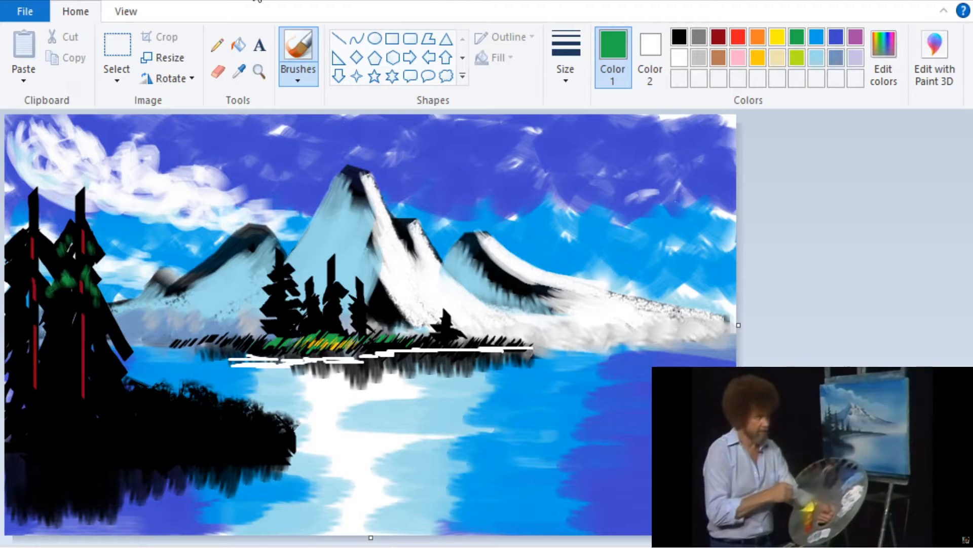
- Dab green foliage onto the branches of the tall black firs on the left shore
mouse_move(68, 277)
mouse_down()
mouse_move(63, 324)
mouse_move(106, 323)
mouse_up()
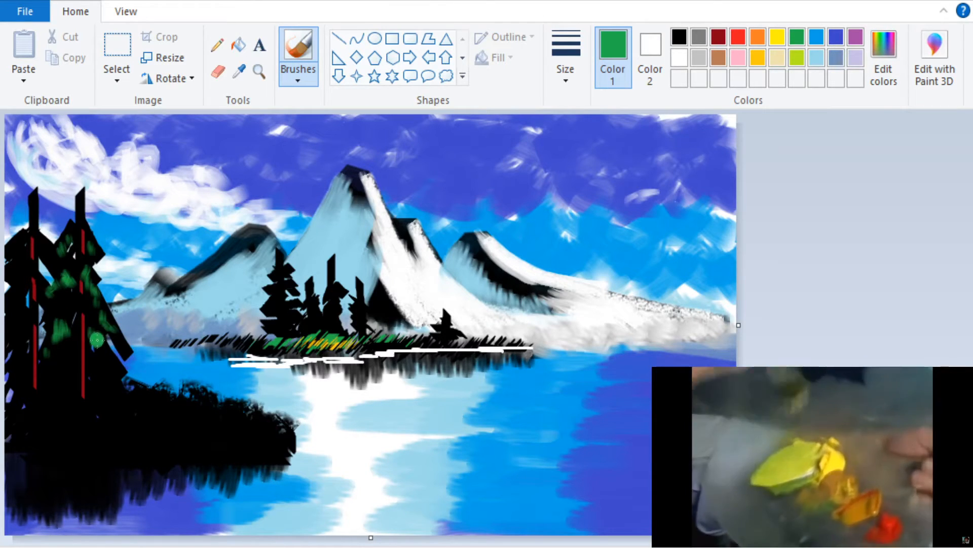
drag(105, 322, 116, 359)
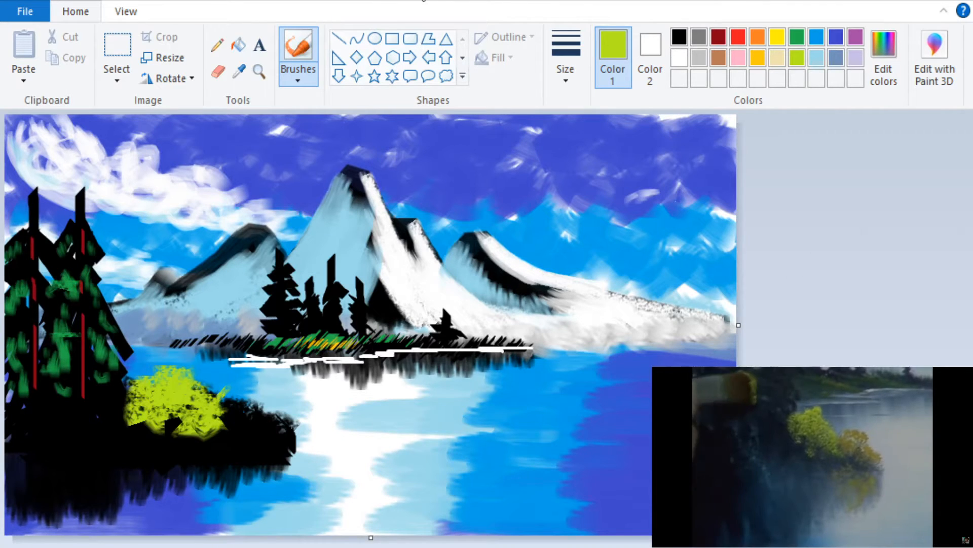
- Paint the left shore bushes with gold at the tip, lime over the green area and yellow highlights
click(758, 58)
mouse_move(239, 402)
mouse_down()
mouse_move(226, 412)
mouse_move(235, 424)
mouse_move(243, 409)
mouse_move(268, 430)
mouse_move(238, 441)
mouse_move(263, 422)
mouse_up()
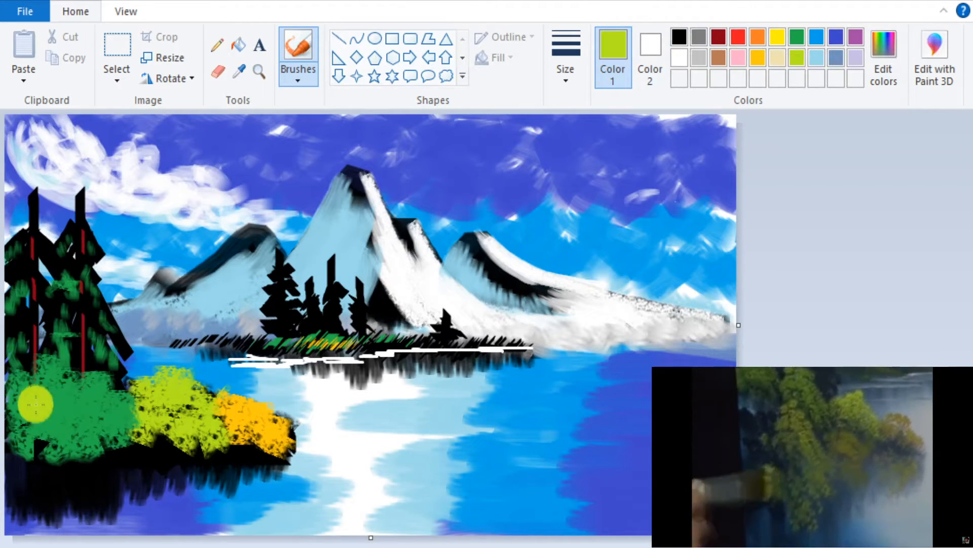
mouse_move(35, 405)
mouse_down()
mouse_move(63, 389)
mouse_move(63, 401)
mouse_move(86, 369)
mouse_move(56, 398)
mouse_move(25, 400)
mouse_move(81, 416)
mouse_move(175, 393)
mouse_move(175, 373)
mouse_move(195, 401)
mouse_move(238, 413)
mouse_move(304, 408)
mouse_up()
click(777, 36)
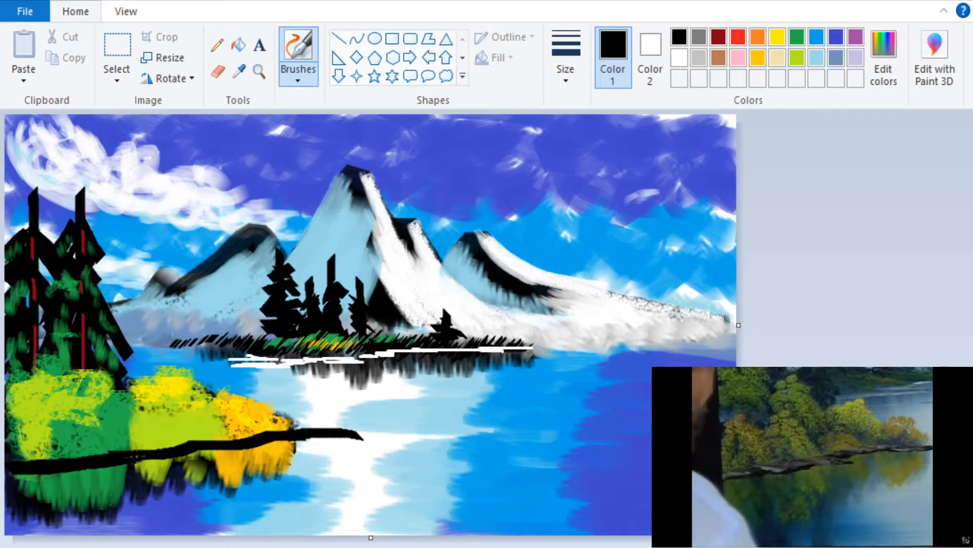
- Thicken the black shoreline below the left bushes and trace thin white waterlines along it
drag(155, 448, 214, 447)
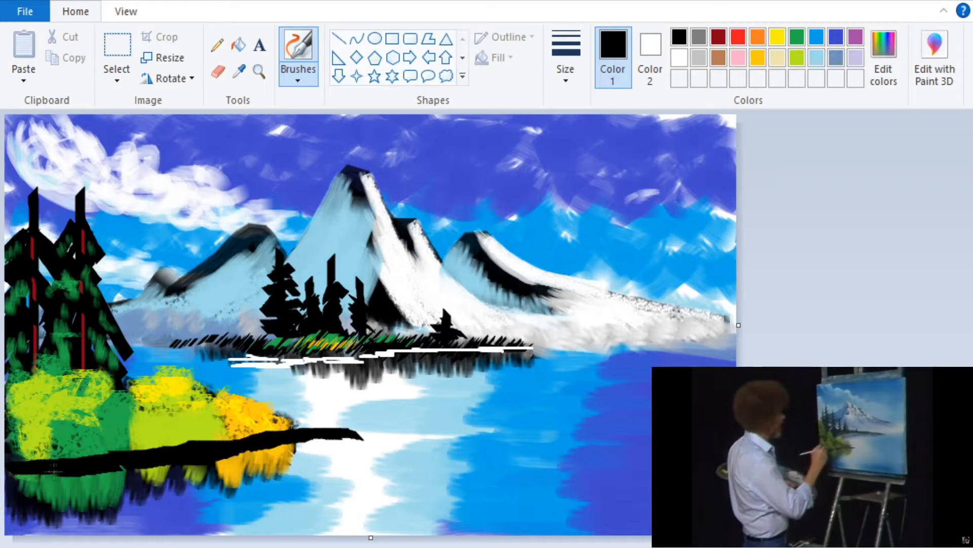
click(569, 68)
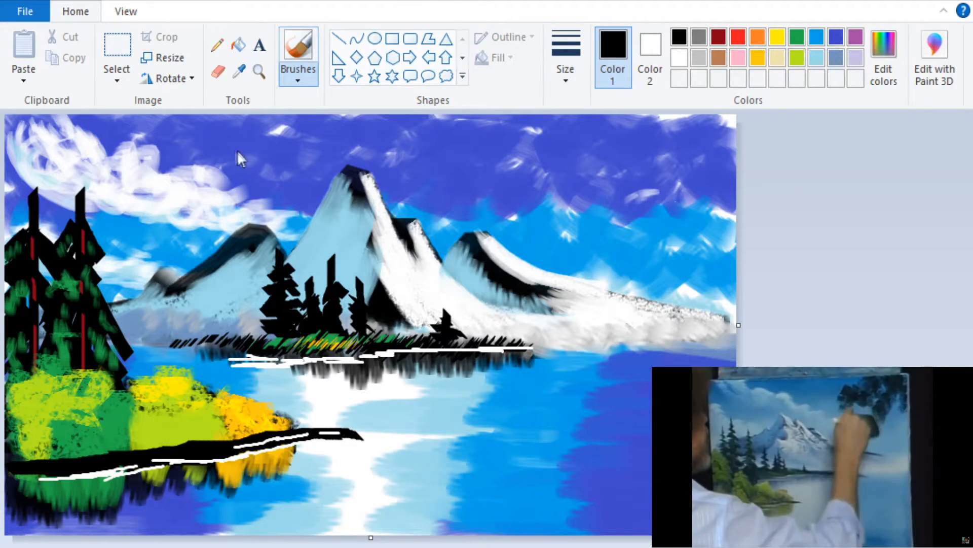
- Paint a large mass of black foliage down the right side of the sky with a rough-textured brush
click(298, 76)
click(299, 150)
mouse_move(716, 118)
mouse_down()
mouse_move(727, 217)
mouse_move(715, 193)
mouse_move(674, 166)
mouse_move(651, 175)
mouse_move(676, 182)
mouse_move(707, 131)
mouse_move(644, 147)
mouse_move(679, 127)
mouse_up()
mouse_move(570, 129)
mouse_down()
mouse_move(614, 127)
mouse_move(609, 175)
mouse_move(625, 179)
mouse_move(635, 205)
mouse_move(573, 153)
mouse_move(601, 152)
mouse_move(583, 127)
mouse_move(583, 141)
mouse_move(595, 140)
mouse_move(573, 152)
mouse_up()
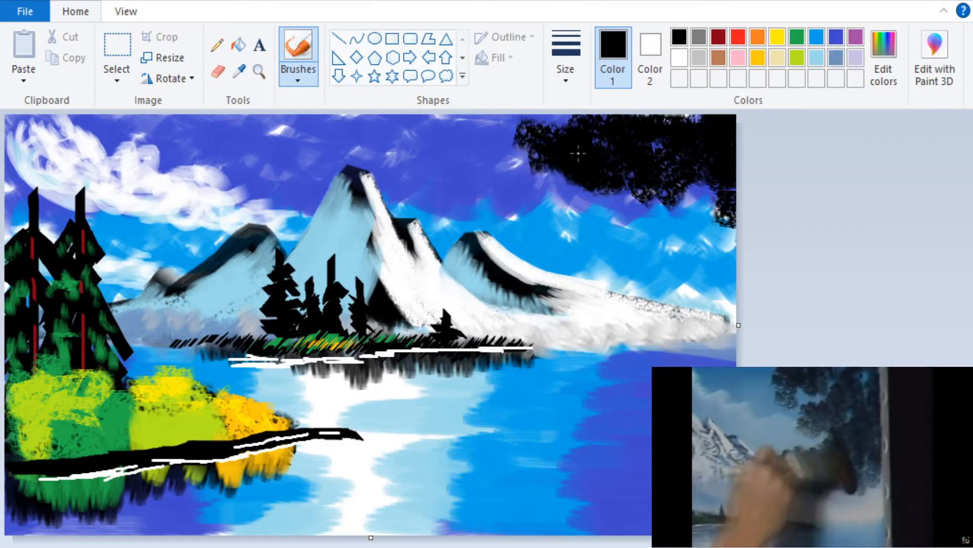
mouse_move(629, 175)
mouse_down()
mouse_move(676, 164)
mouse_move(704, 144)
mouse_move(707, 164)
mouse_move(723, 168)
mouse_move(722, 144)
mouse_move(711, 222)
mouse_move(725, 289)
mouse_up()
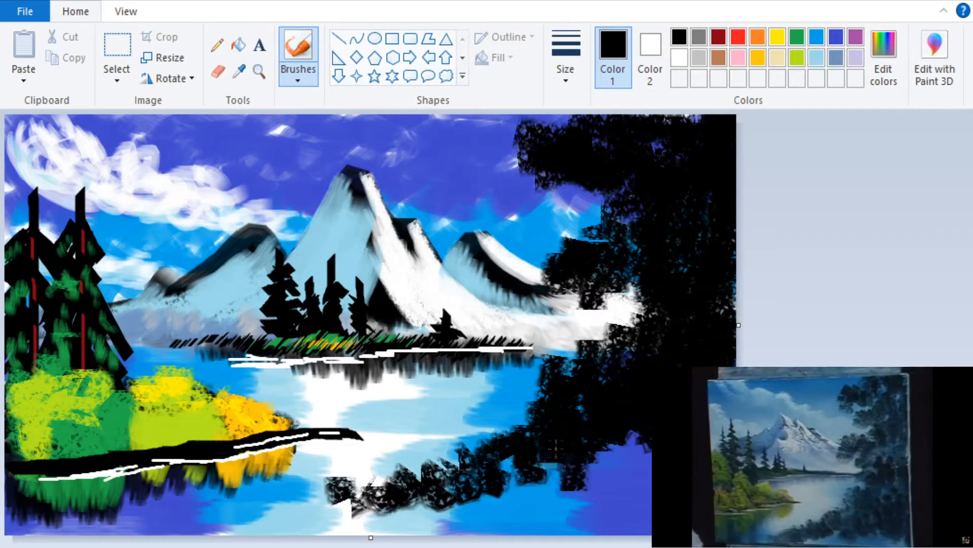
- Fill the lower right of the lake with black bushes, covering the remaining blue patches
drag(614, 462, 634, 446)
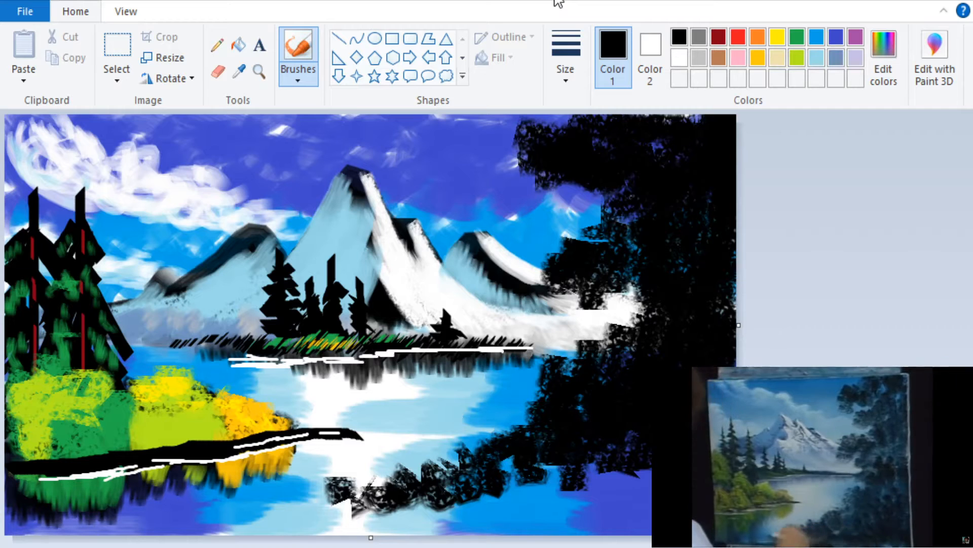
mouse_move(497, 481)
mouse_down()
mouse_move(609, 440)
mouse_move(638, 459)
mouse_up()
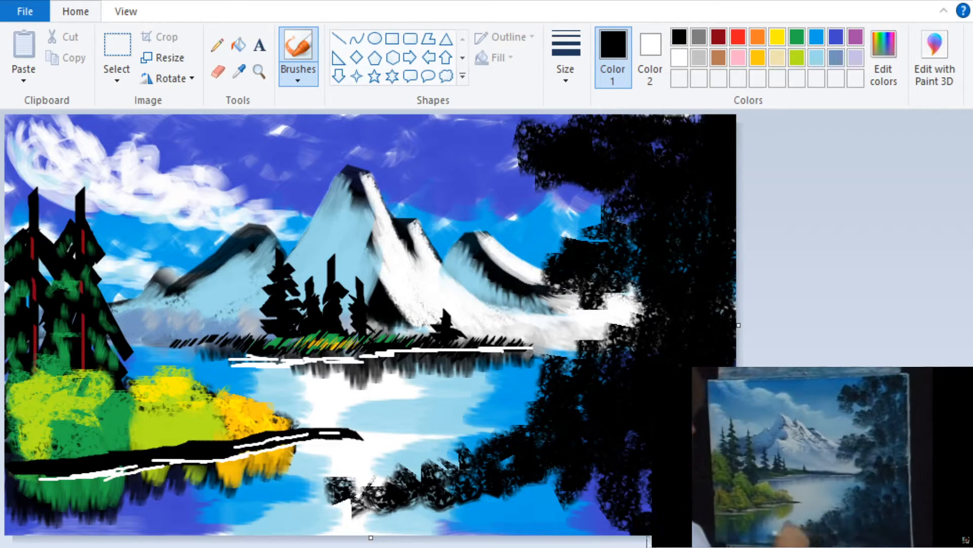
mouse_move(557, 516)
mouse_down()
mouse_move(568, 469)
mouse_move(587, 462)
mouse_up()
mouse_move(606, 502)
mouse_down()
mouse_move(562, 512)
mouse_move(527, 458)
mouse_up()
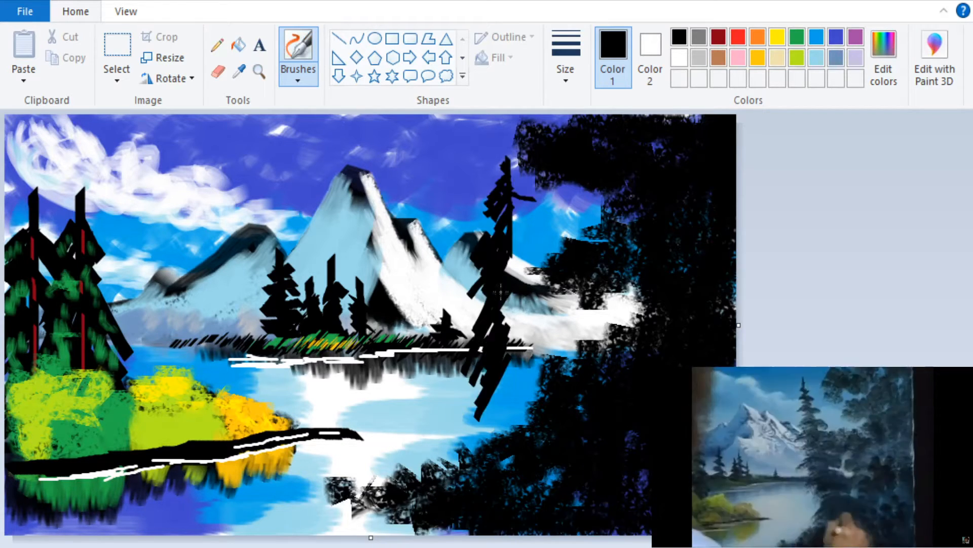
- Build up the black branches on both sides of the tall fir in front of the right-hand mountain
drag(487, 291, 457, 327)
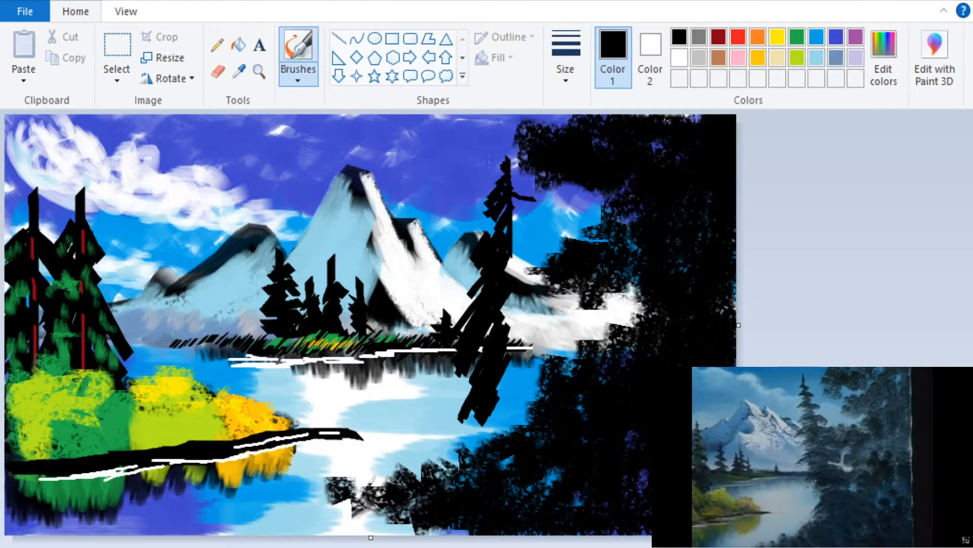
mouse_move(510, 188)
mouse_down()
mouse_move(539, 211)
mouse_move(509, 194)
mouse_move(511, 229)
mouse_move(526, 248)
mouse_move(506, 245)
mouse_up()
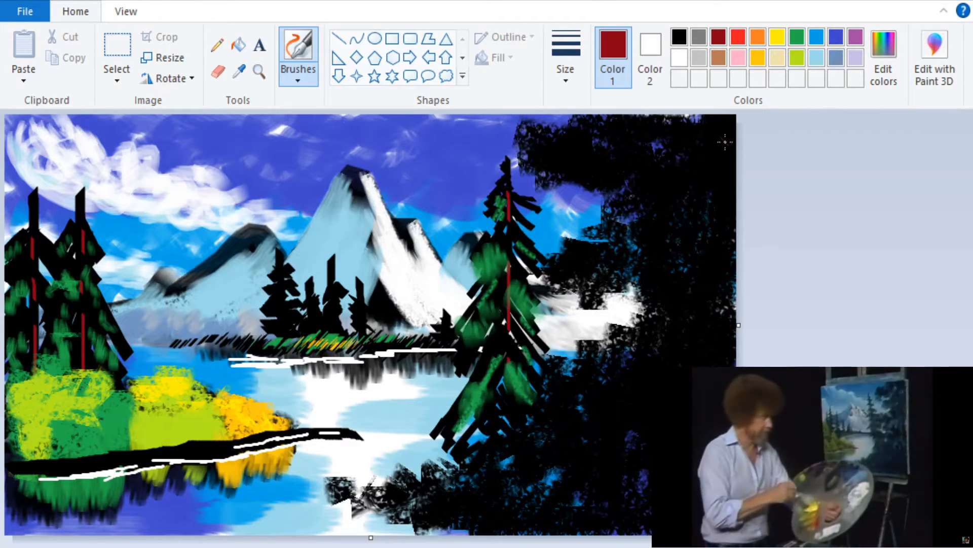
- Paint a slanted dark red trunk through the black foliage near the canvas's right edge, redoing the first stroke
drag(725, 142, 704, 295)
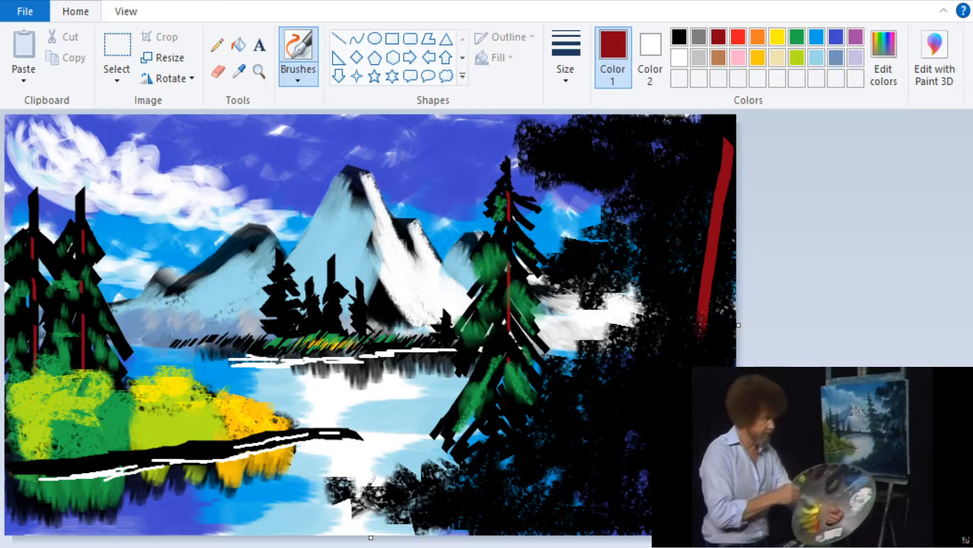
key(ctrl+z)
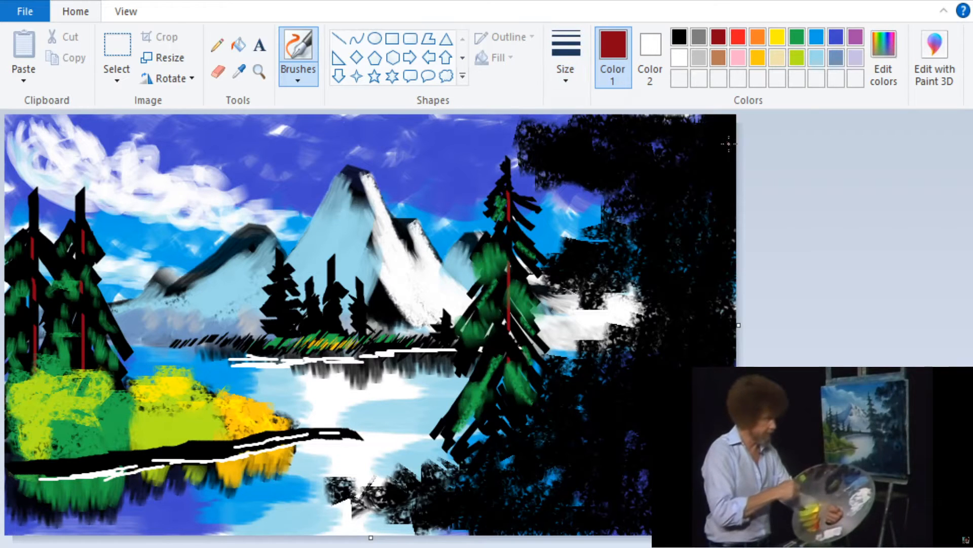
drag(713, 269, 700, 365)
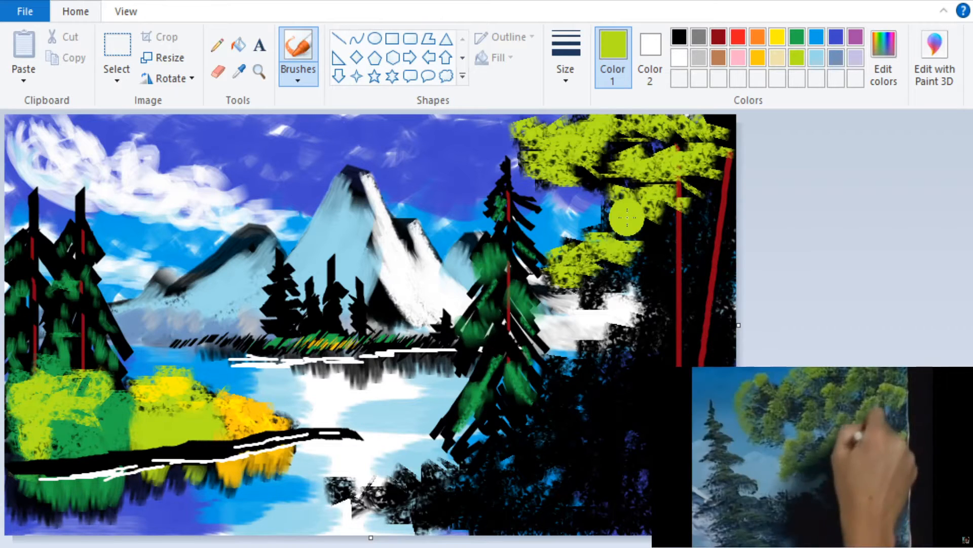
- Dab lime-green leaf clusters over the dark red trunks in the right-hand foliage
mouse_move(624, 233)
mouse_down()
mouse_move(683, 238)
mouse_move(682, 251)
mouse_move(725, 215)
mouse_move(729, 225)
mouse_move(689, 259)
mouse_move(667, 260)
mouse_move(658, 280)
mouse_move(693, 289)
mouse_up()
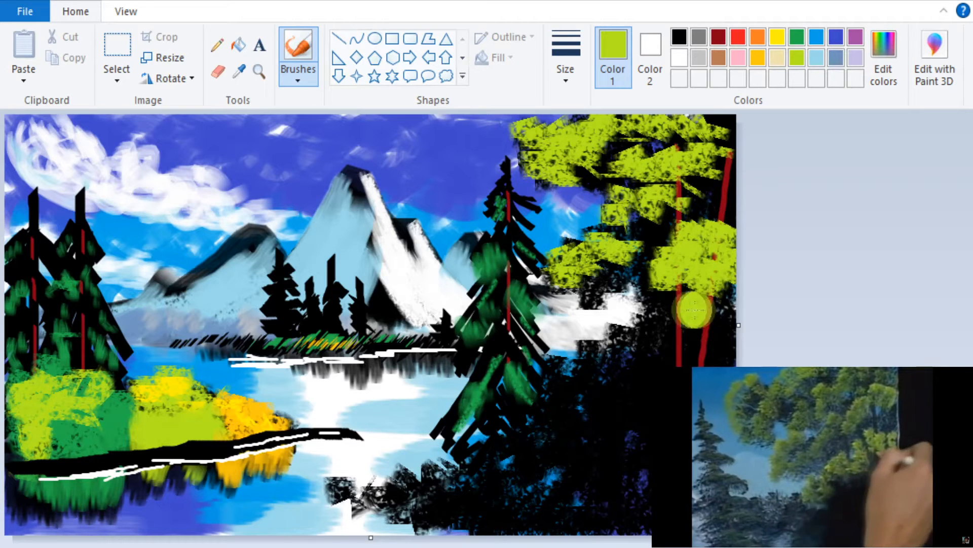
mouse_move(691, 309)
mouse_down()
mouse_move(689, 285)
mouse_move(717, 289)
mouse_up()
click(716, 290)
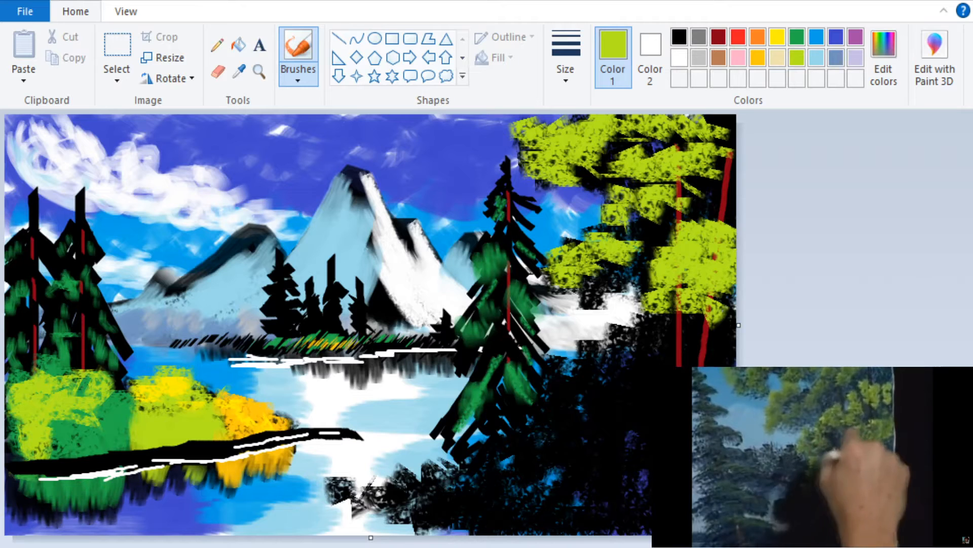
- Extend the right-hand foliage downward with lime and gold clusters, and cover the black bushes beneath with green
mouse_move(652, 347)
mouse_down()
mouse_move(600, 337)
mouse_move(589, 349)
mouse_move(644, 342)
mouse_up()
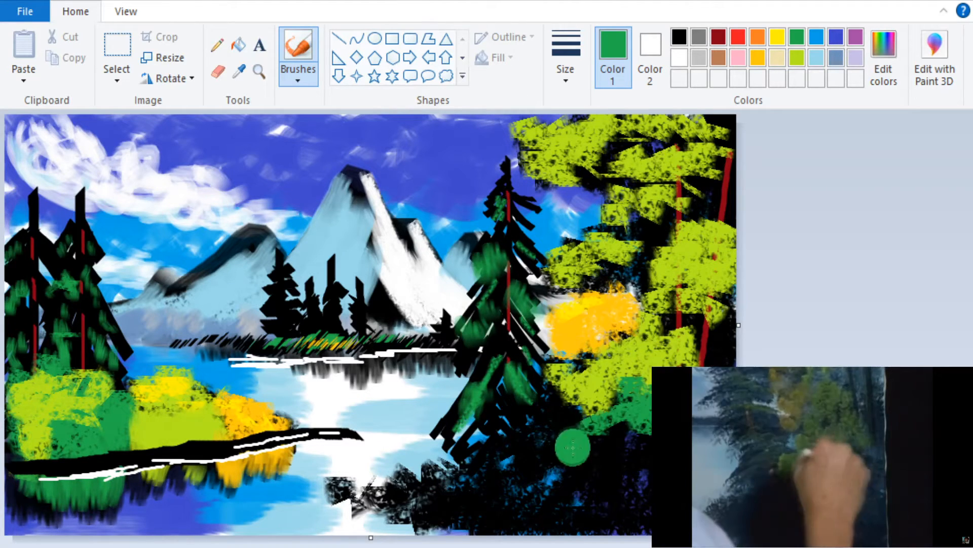
mouse_move(571, 445)
mouse_down()
mouse_move(554, 469)
mouse_move(632, 420)
mouse_up()
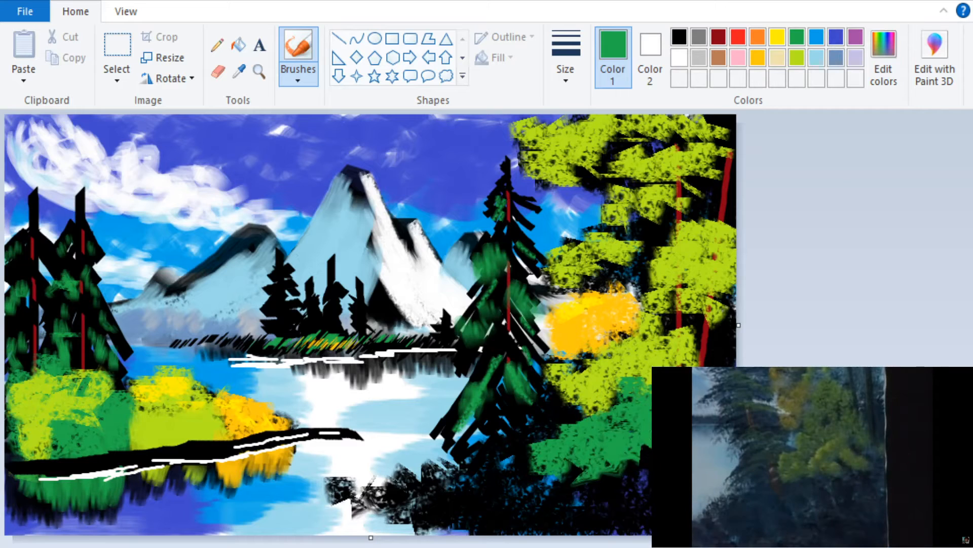
mouse_move(525, 482)
mouse_down()
mouse_move(550, 505)
mouse_move(566, 499)
mouse_move(596, 445)
mouse_up()
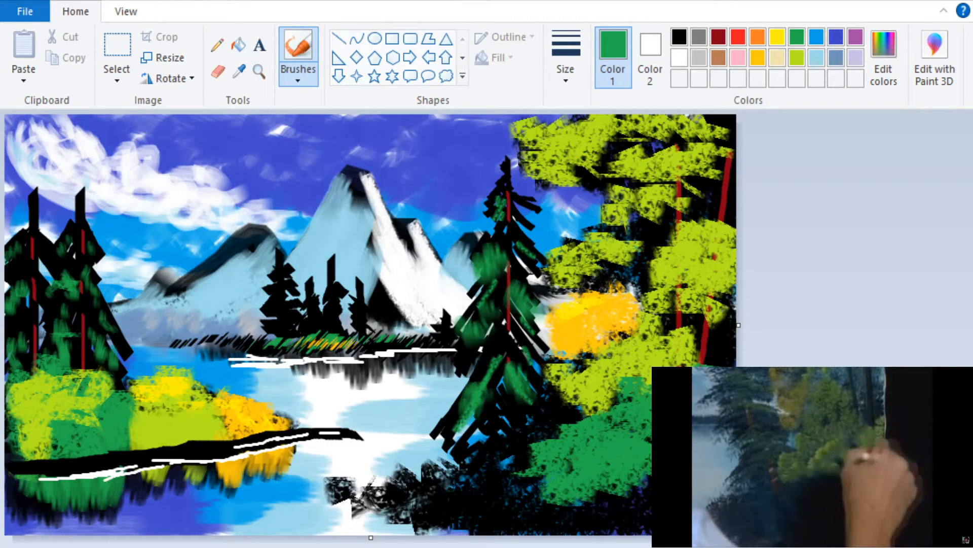
mouse_move(436, 512)
mouse_down()
mouse_move(489, 499)
mouse_move(496, 507)
mouse_move(510, 478)
mouse_move(532, 529)
mouse_move(508, 524)
mouse_move(490, 516)
mouse_move(617, 521)
mouse_move(639, 509)
mouse_up()
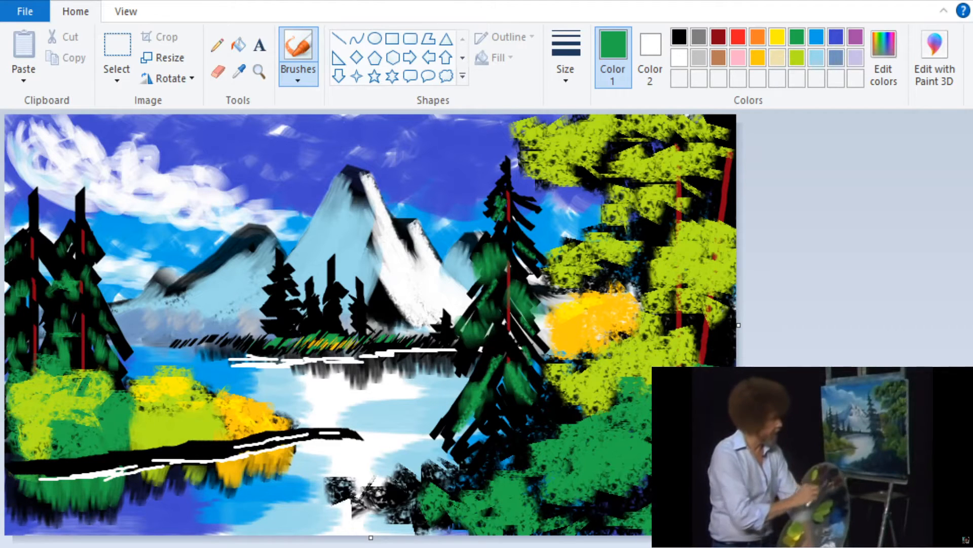
- Paint a broad slanted dark red band across the green bushes at the canvas's lower right, outlining it and filling it solid
click(718, 36)
mouse_move(446, 517)
mouse_down()
mouse_move(598, 424)
mouse_move(576, 491)
mouse_up()
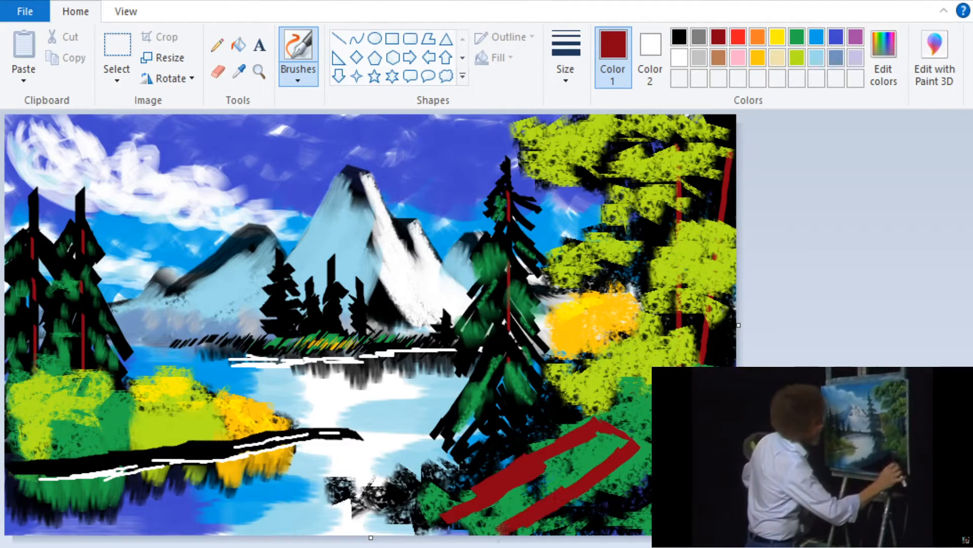
mouse_move(507, 499)
mouse_down()
mouse_move(558, 471)
mouse_move(550, 459)
mouse_up()
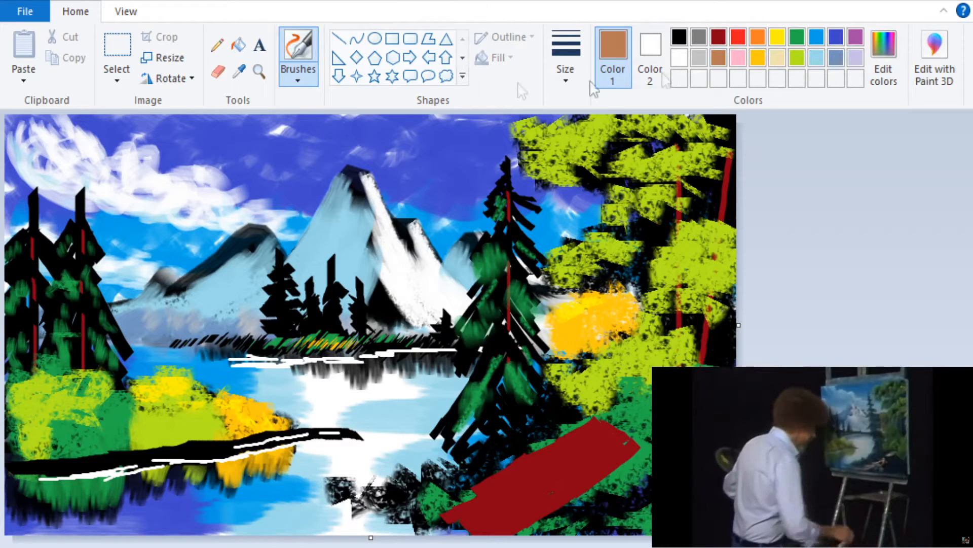
- Paint a lime-green bush on the lake side of the dark red band and cover the band's upper end with green foliage
click(797, 58)
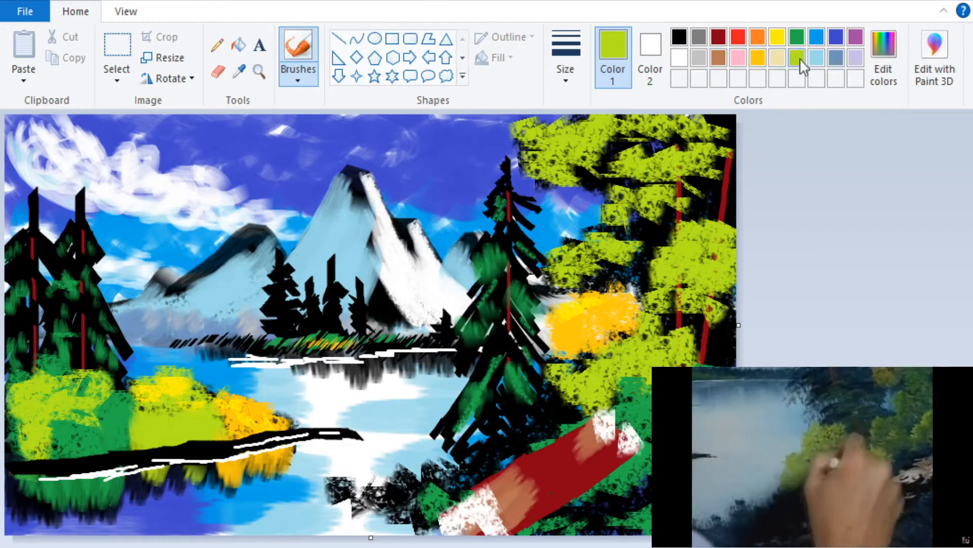
mouse_move(477, 436)
mouse_down()
mouse_move(455, 444)
mouse_move(464, 467)
mouse_move(466, 437)
mouse_move(441, 464)
mouse_move(441, 423)
mouse_move(386, 479)
mouse_move(403, 423)
mouse_move(413, 441)
mouse_move(420, 401)
mouse_move(479, 466)
mouse_move(406, 484)
mouse_up()
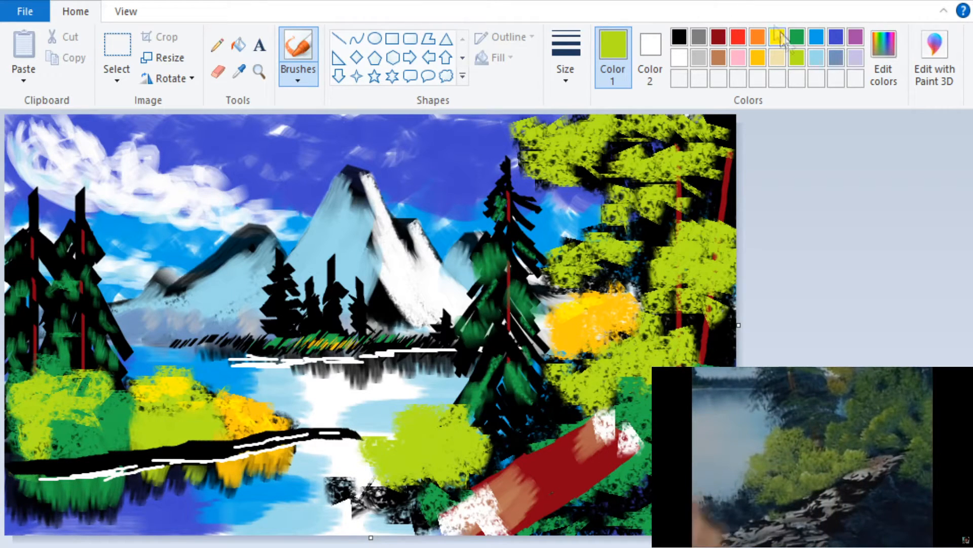
click(798, 41)
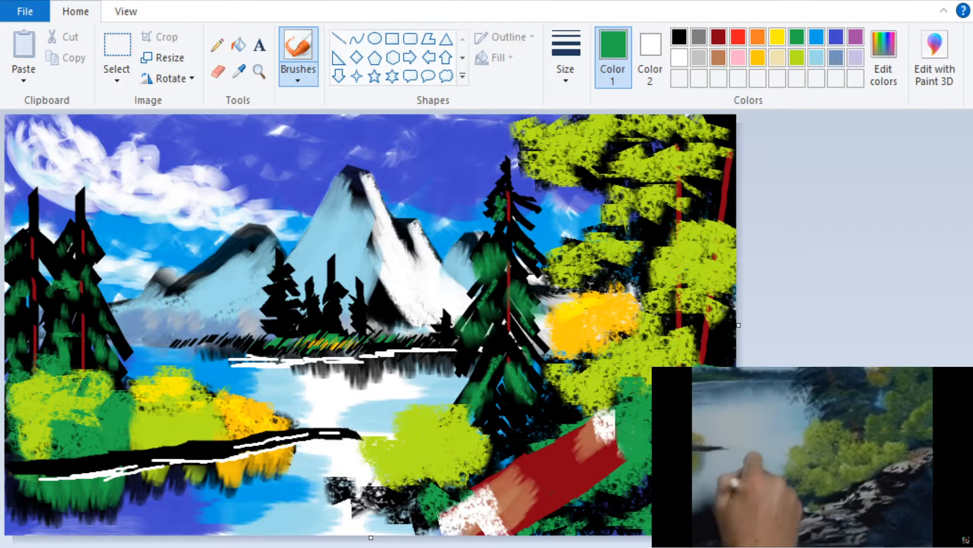
drag(613, 431, 603, 482)
drag(601, 410, 606, 370)
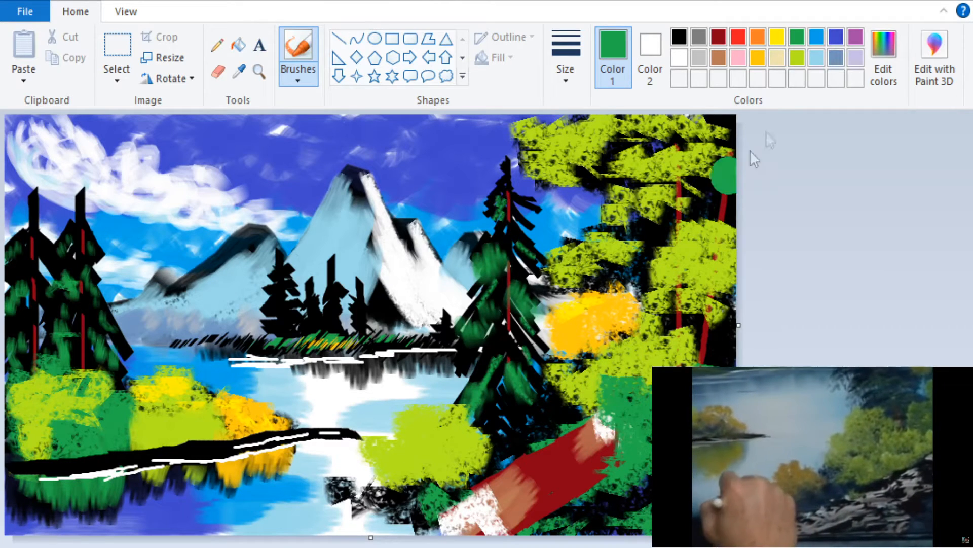
- Dab yellow highlights onto the lime-green bush at the lake's edge
click(797, 57)
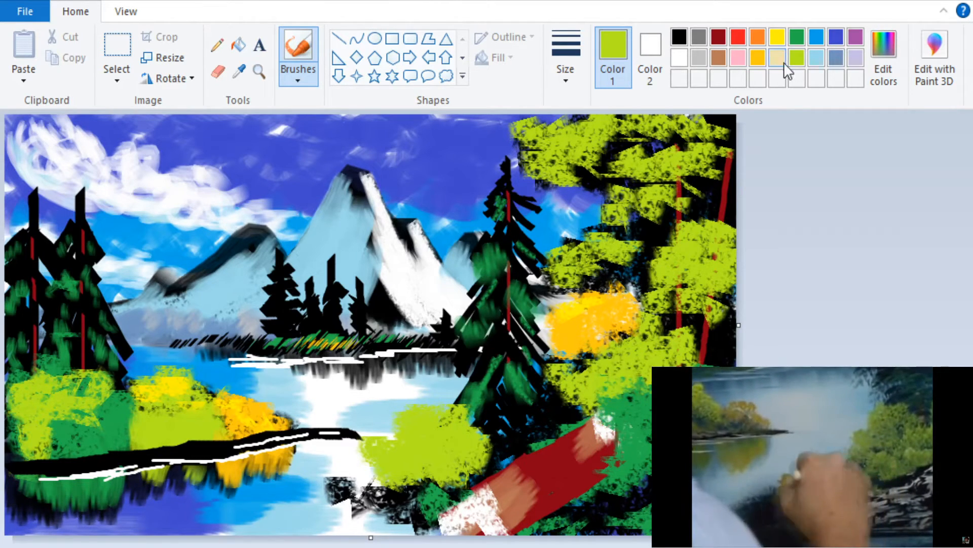
click(777, 36)
mouse_move(429, 436)
mouse_down()
mouse_move(448, 418)
mouse_move(448, 436)
mouse_move(411, 434)
mouse_up()
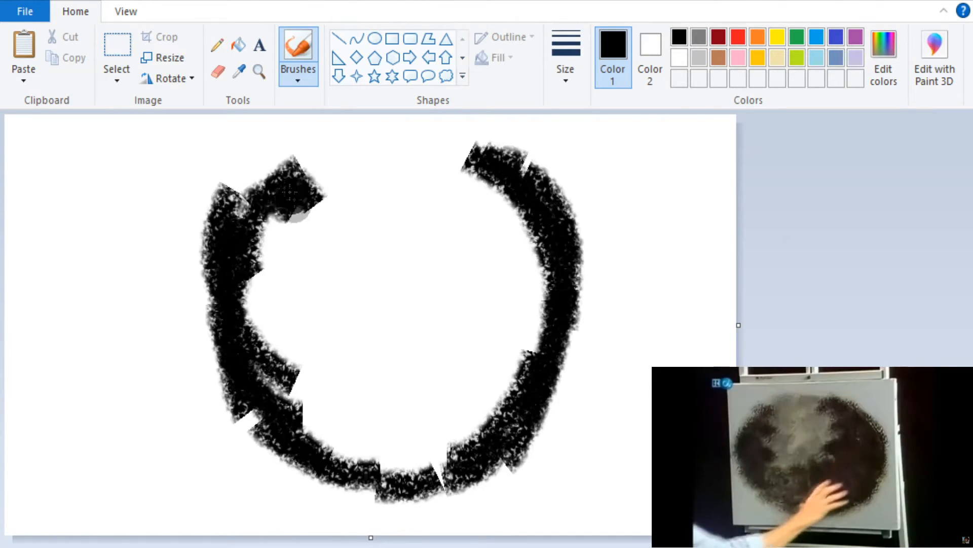
- Fill both sides of the black ring into solid dark masses and paint light blue in the gap below the blue sky
mouse_move(290, 192)
mouse_down()
mouse_move(276, 264)
mouse_move(304, 324)
mouse_move(284, 355)
mouse_move(269, 336)
mouse_move(284, 425)
mouse_up()
mouse_move(507, 173)
mouse_down()
mouse_move(496, 201)
mouse_move(472, 177)
mouse_up()
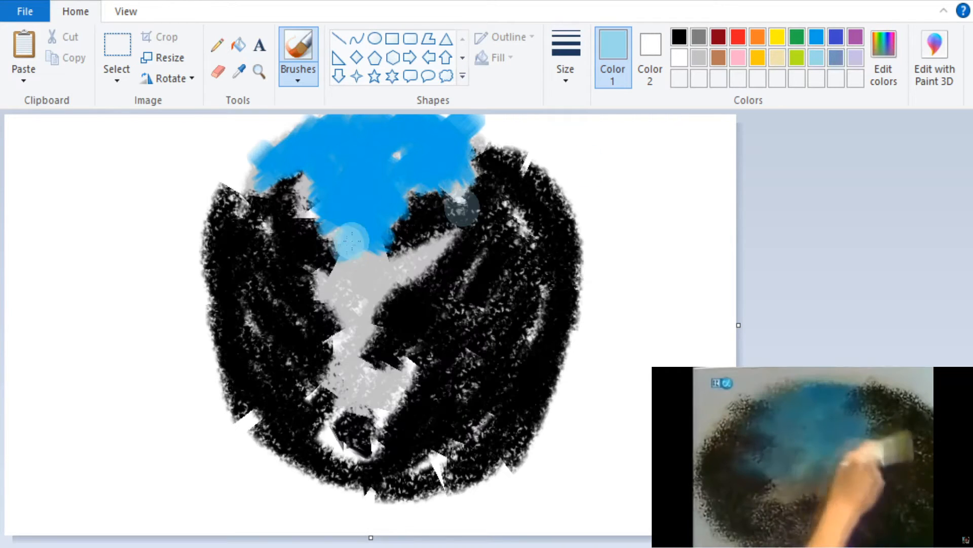
mouse_move(355, 233)
mouse_down()
mouse_move(387, 289)
mouse_move(329, 304)
mouse_move(370, 271)
mouse_move(376, 290)
mouse_move(423, 266)
mouse_move(384, 241)
mouse_move(374, 269)
mouse_move(421, 228)
mouse_move(441, 254)
mouse_up()
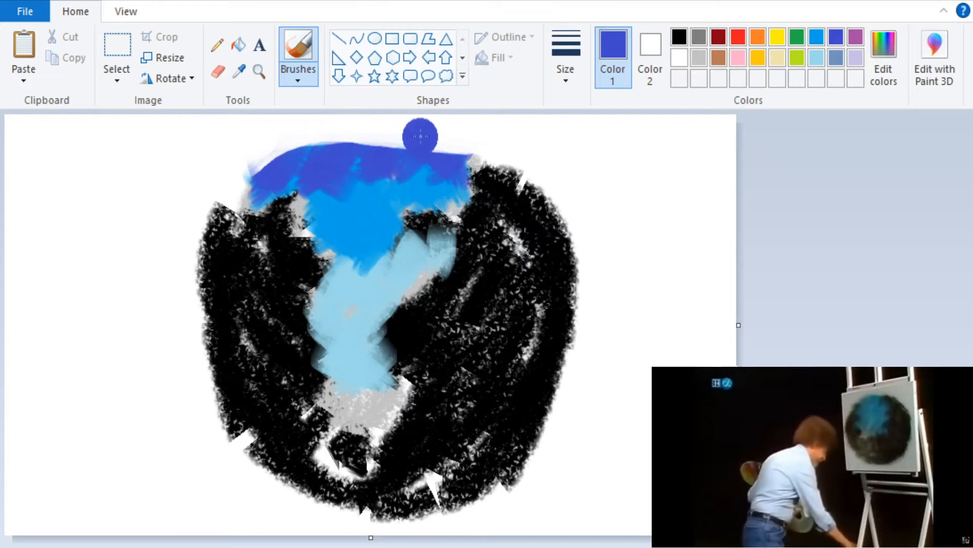
- Extend the indigo along the sky's upper edge and brush blue up into it at the centre
mouse_move(419, 135)
mouse_down()
mouse_move(428, 162)
mouse_move(401, 133)
mouse_move(348, 162)
mouse_move(406, 136)
mouse_move(276, 139)
mouse_move(246, 157)
mouse_move(213, 213)
mouse_up()
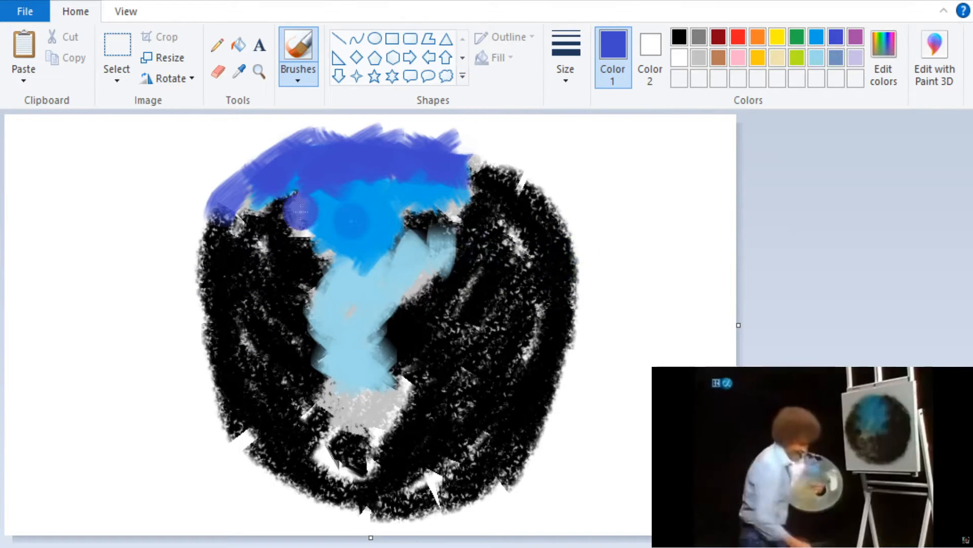
click(816, 37)
mouse_move(365, 152)
mouse_down()
mouse_move(355, 170)
mouse_move(368, 162)
mouse_up()
drag(367, 163, 340, 183)
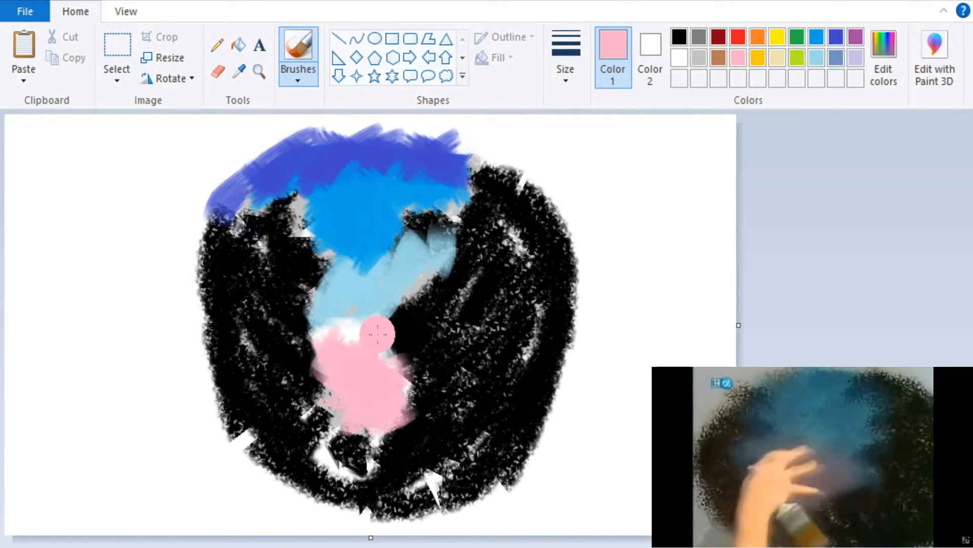
- Finish the pink glow low in the sky and add pink cloud strokes across the blue, undoing unwanted strokes
mouse_move(378, 334)
mouse_down()
mouse_move(329, 355)
mouse_move(311, 315)
mouse_move(390, 320)
mouse_up()
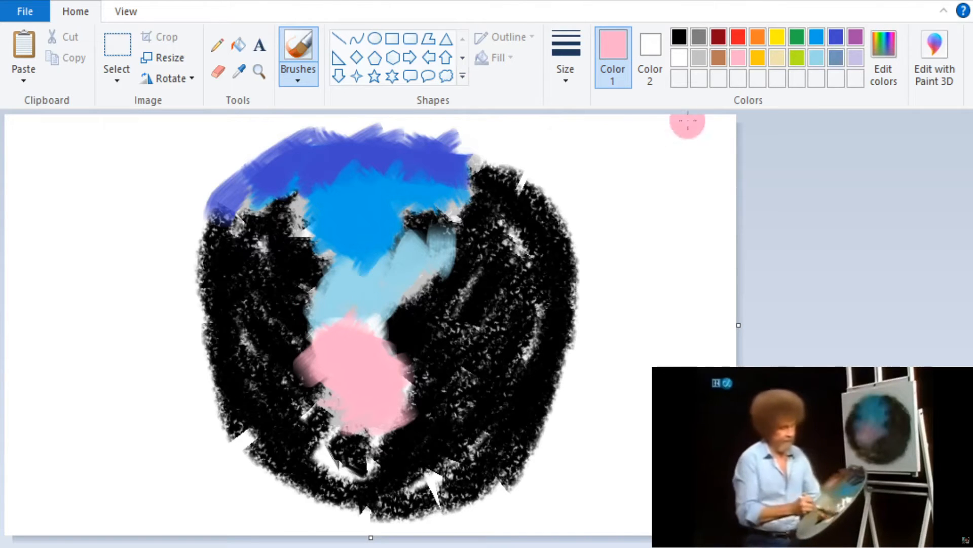
click(684, 38)
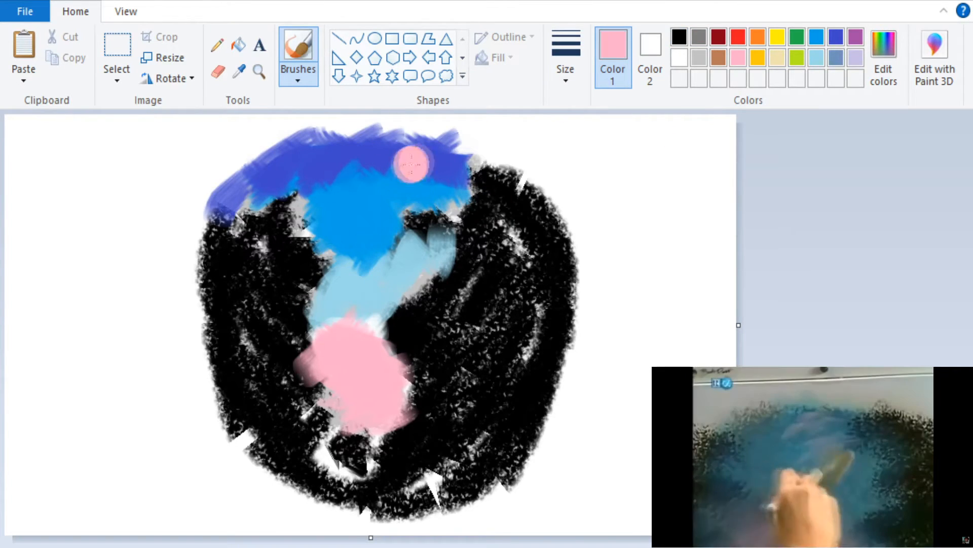
mouse_move(411, 164)
mouse_down()
mouse_move(457, 159)
mouse_move(451, 181)
mouse_move(425, 165)
mouse_move(365, 197)
mouse_move(399, 193)
mouse_move(349, 205)
mouse_move(461, 196)
mouse_move(331, 206)
mouse_move(456, 185)
mouse_up()
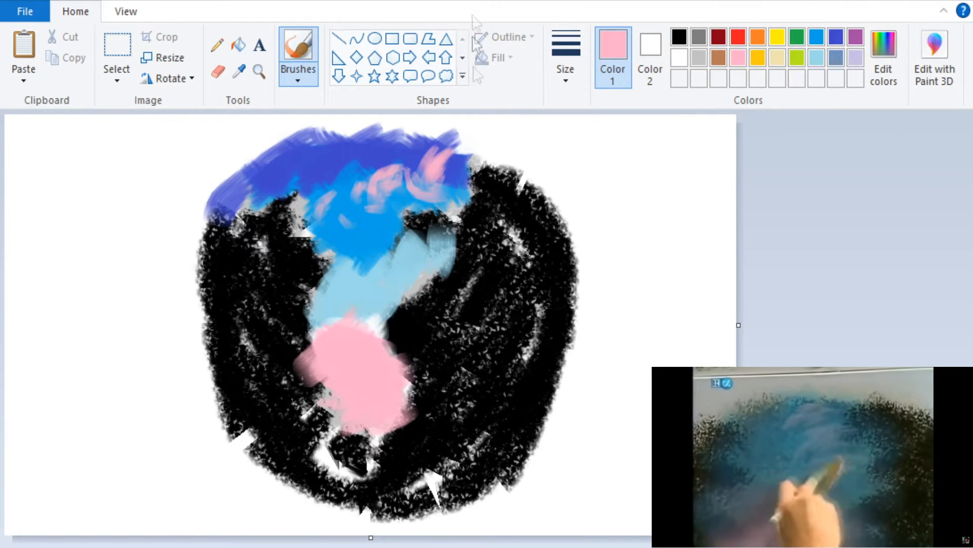
key(ctrl+z)
key(ctrl+z)
key(ctrl+z)
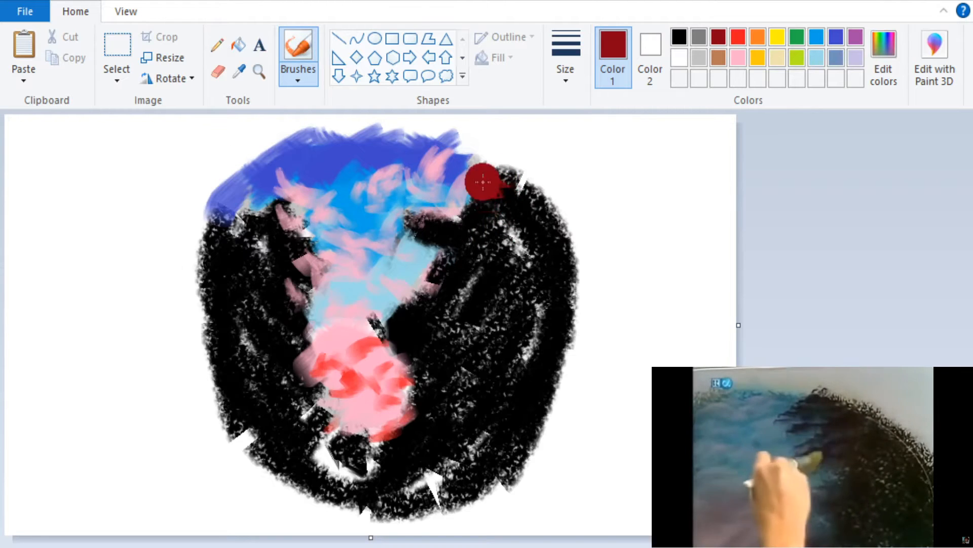
- Dab dark red foliage over the black masses on both sides of the oval
mouse_move(483, 181)
mouse_down()
mouse_move(476, 213)
mouse_move(501, 206)
mouse_up()
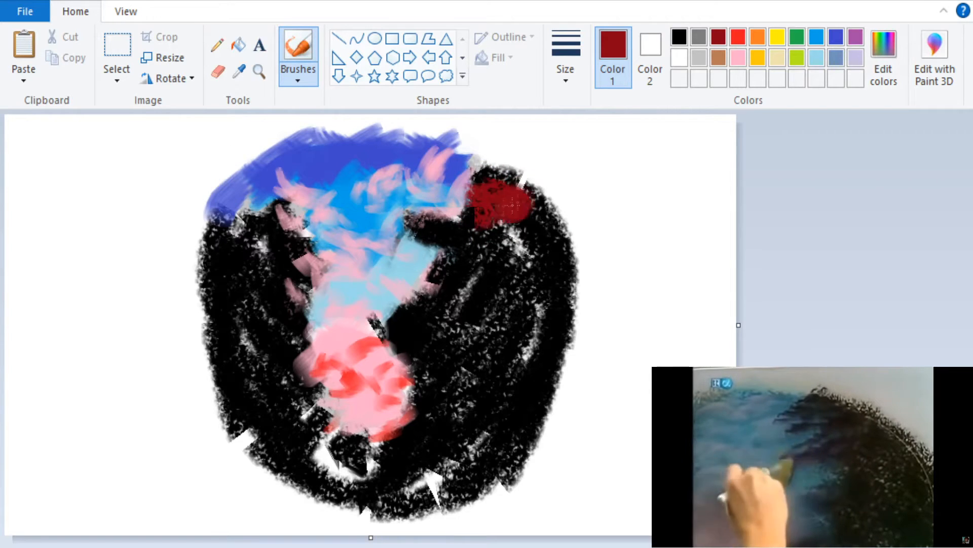
mouse_move(442, 229)
mouse_down()
mouse_move(515, 209)
mouse_move(535, 220)
mouse_move(503, 228)
mouse_up()
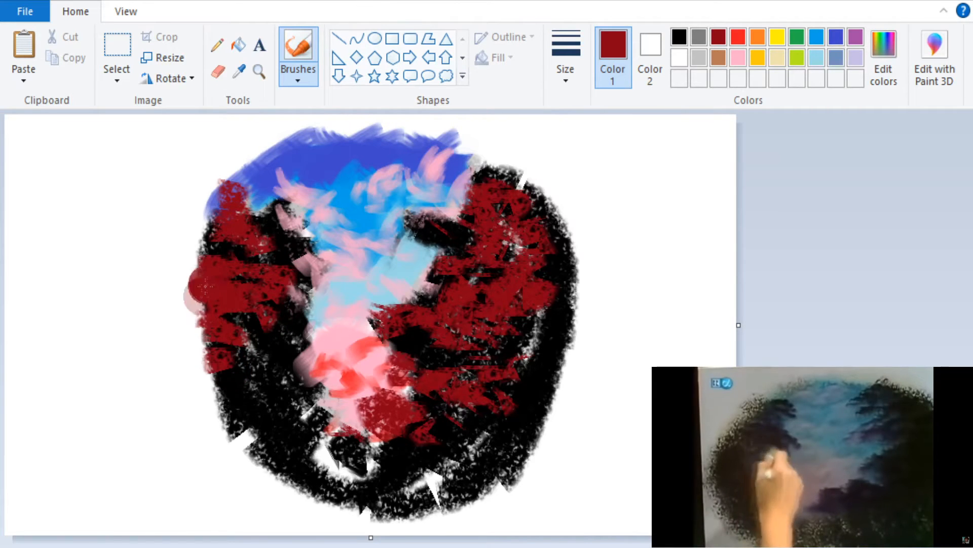
drag(205, 287, 200, 346)
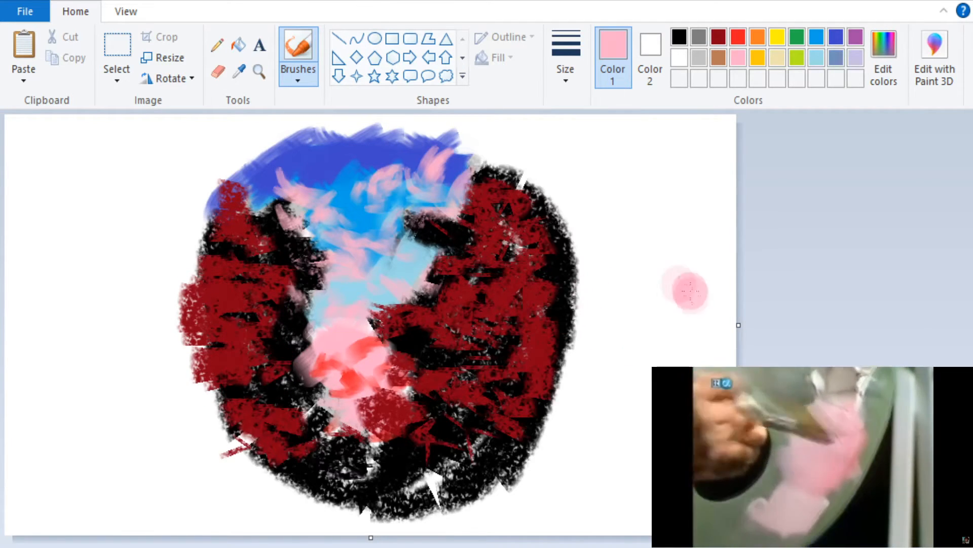
- Highlight the dark red foliage on both sides with pink clusters, adding bright red and lavender ones lower down
drag(546, 318, 532, 302)
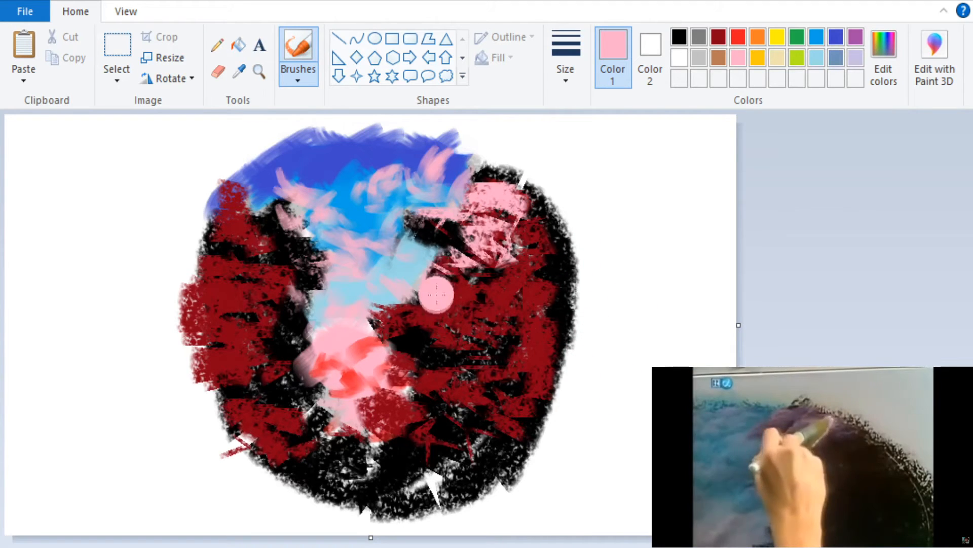
mouse_move(437, 294)
mouse_down()
mouse_move(440, 262)
mouse_move(459, 239)
mouse_move(458, 264)
mouse_move(463, 253)
mouse_move(480, 266)
mouse_move(439, 289)
mouse_move(521, 237)
mouse_up()
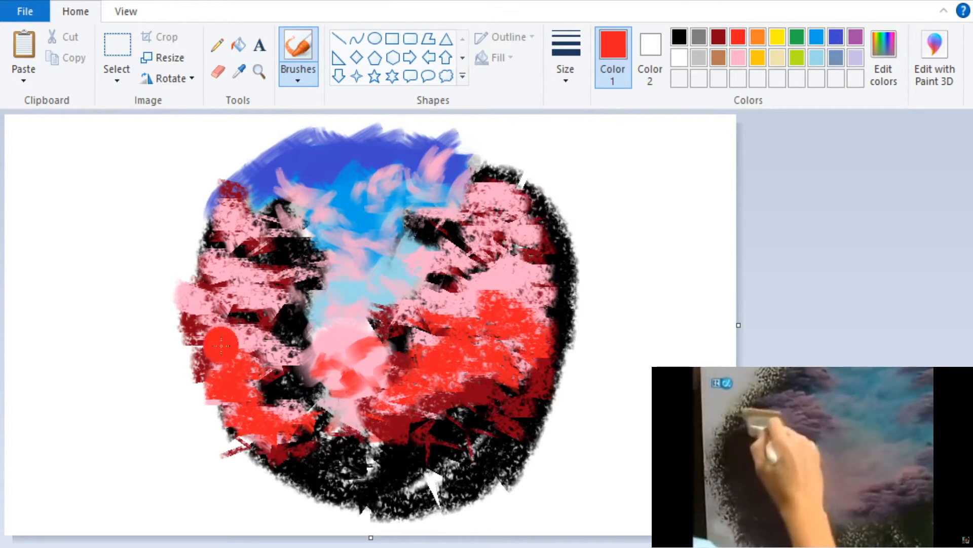
drag(218, 350, 249, 352)
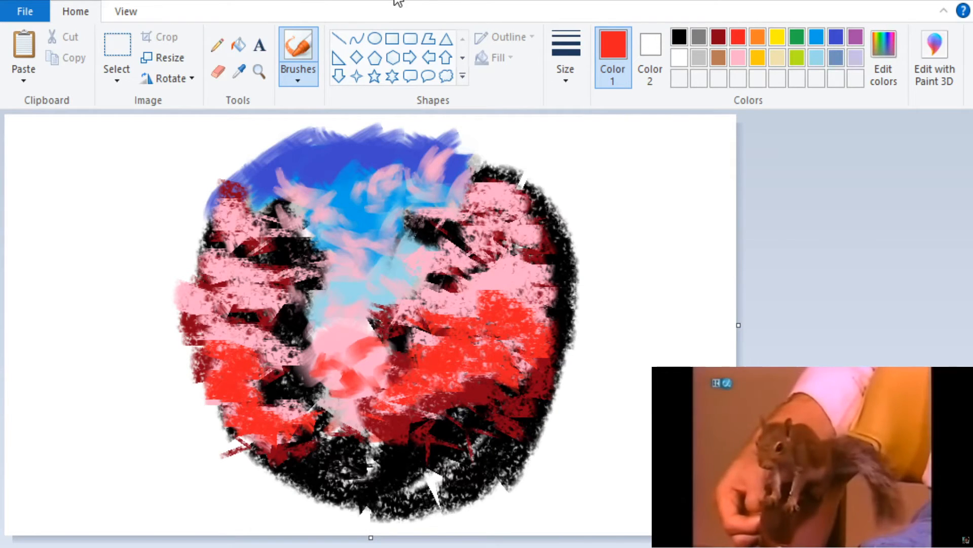
click(738, 58)
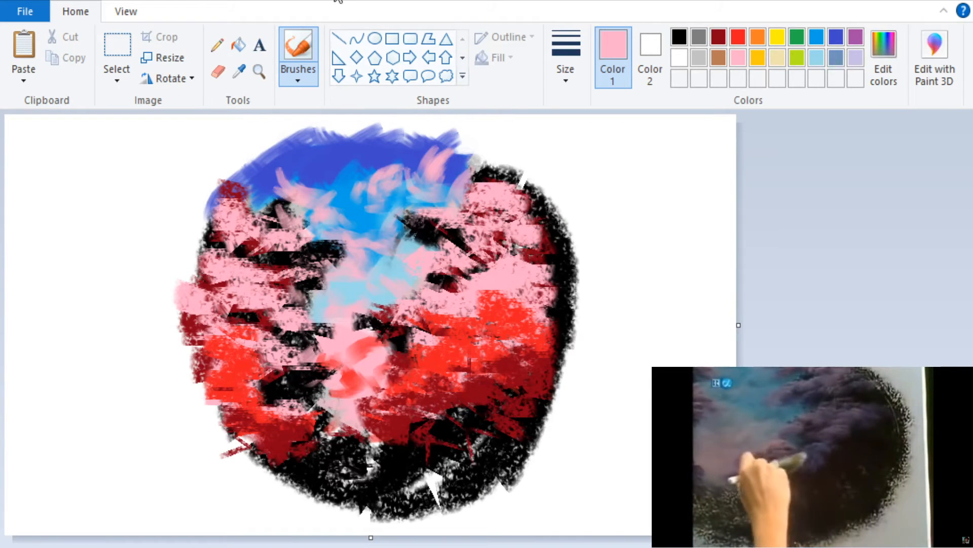
click(855, 57)
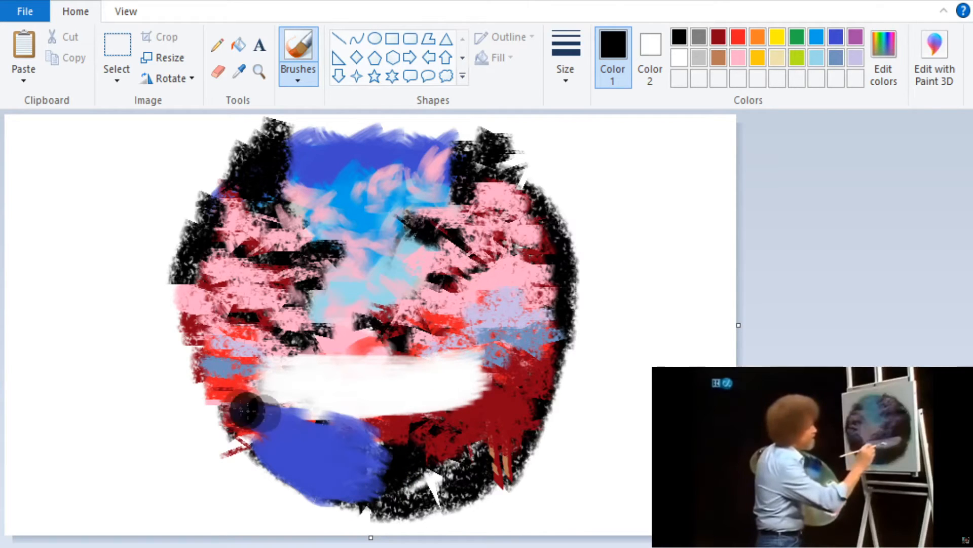
- Darken the indigo pond below the white snow with black strokes and rework it with indigo
mouse_move(247, 412)
mouse_down()
mouse_move(320, 426)
mouse_move(258, 430)
mouse_move(377, 455)
mouse_move(327, 429)
mouse_move(375, 483)
mouse_move(289, 437)
mouse_move(368, 485)
mouse_move(359, 494)
mouse_move(237, 442)
mouse_move(244, 434)
mouse_move(368, 491)
mouse_up()
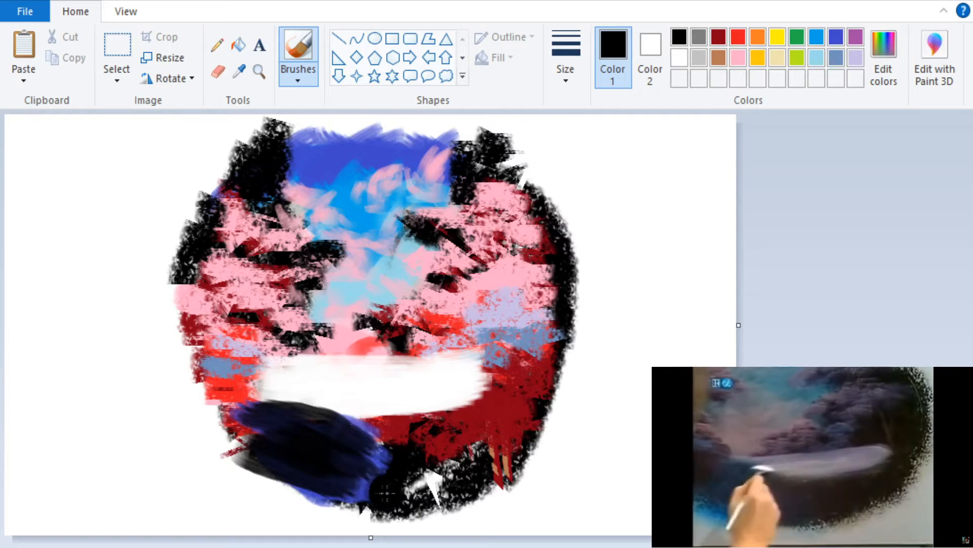
click(837, 37)
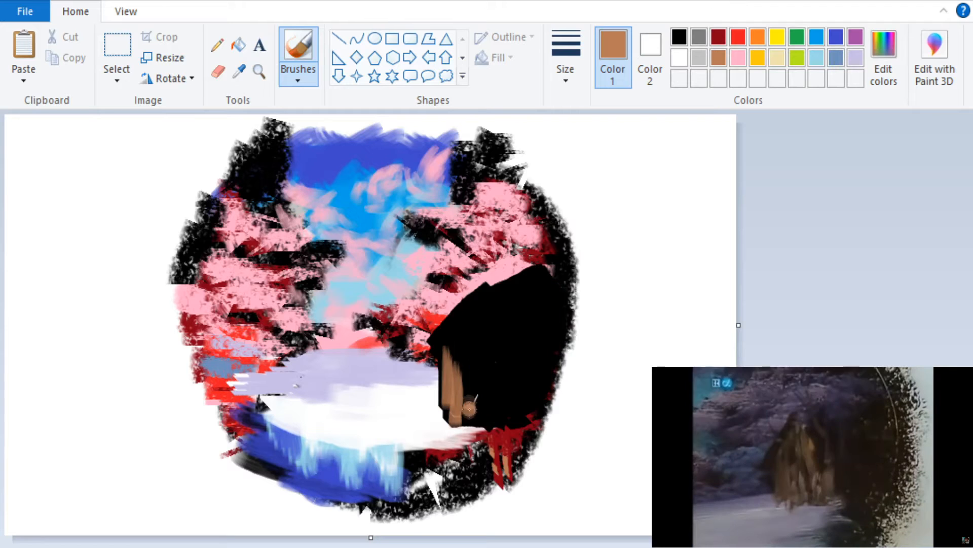
- Paint vertical brown planks on the black cabin's front wall and streak them with dark red
mouse_move(474, 416)
mouse_down()
mouse_move(472, 325)
mouse_move(470, 341)
mouse_up()
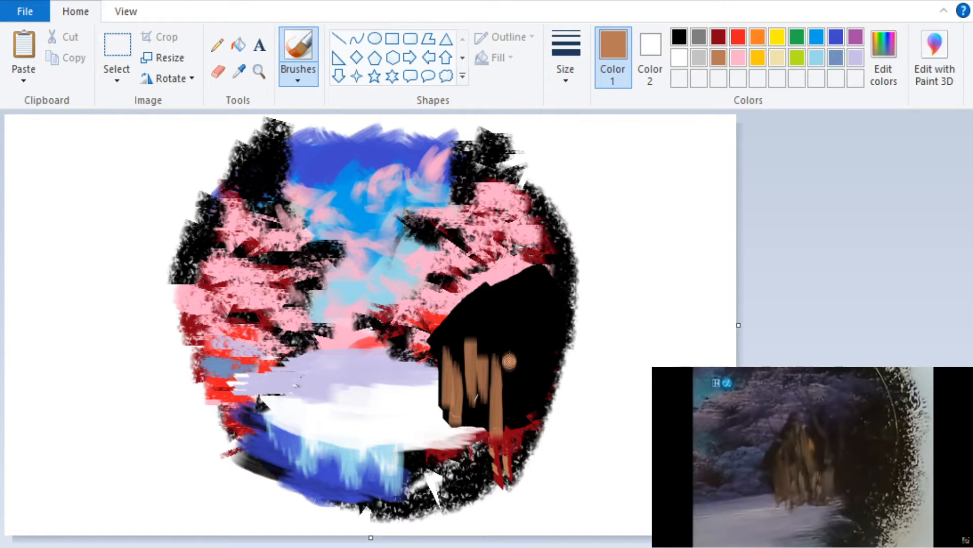
drag(499, 365, 498, 426)
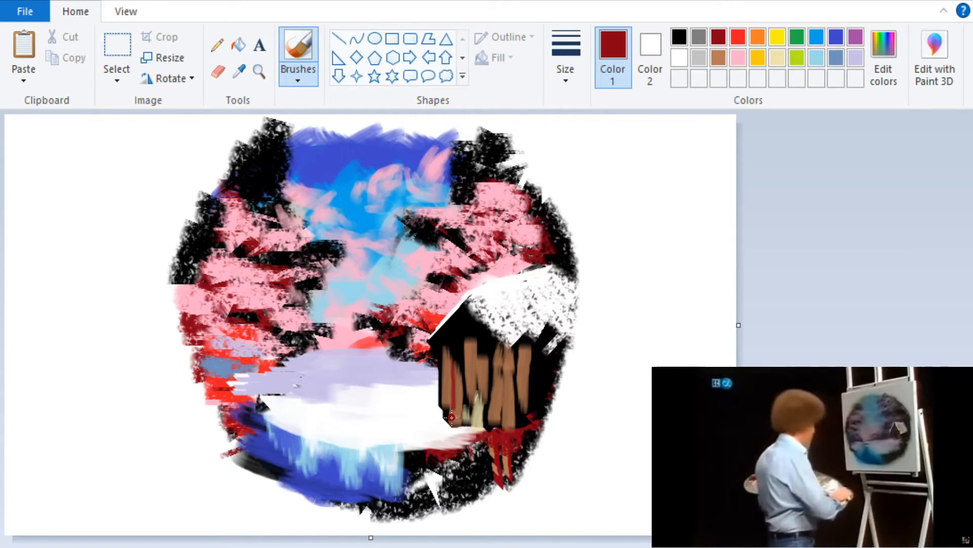
drag(451, 361, 450, 407)
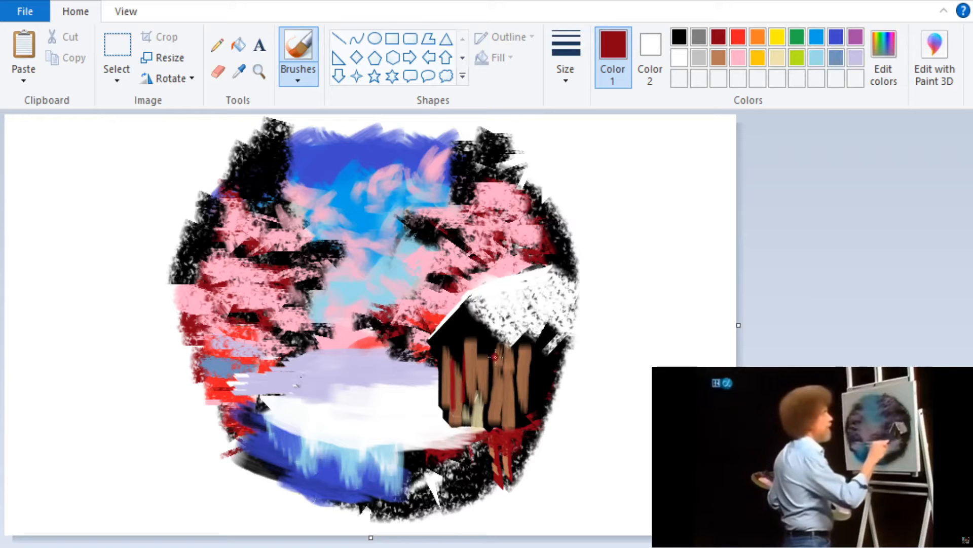
drag(483, 361, 487, 428)
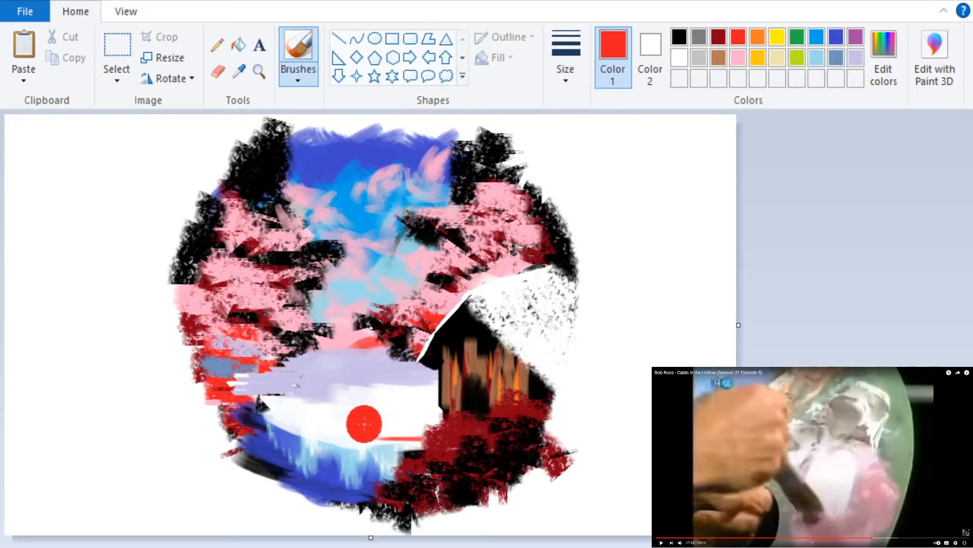
- Brush a bright red patch over the white snow beside the cabin's front wall
drag(365, 420, 355, 421)
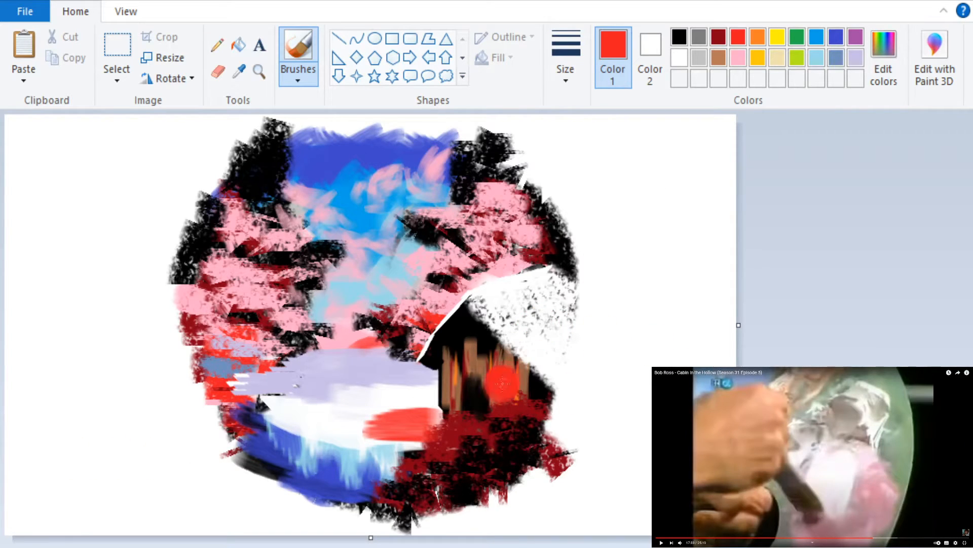
- Cover the dark red bushes around the cabin with light blue and white foliage, and rework the pond in blue, light blue and white
click(718, 37)
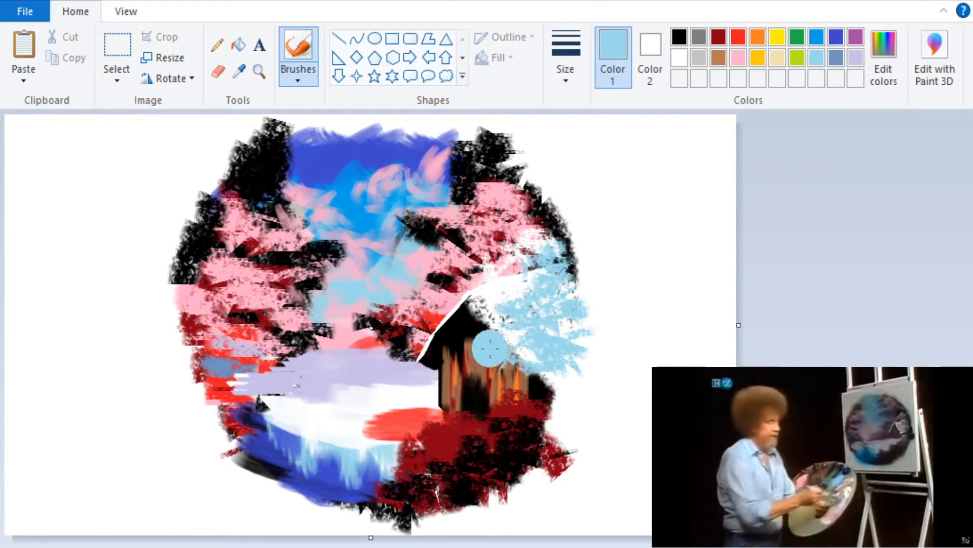
mouse_move(537, 359)
mouse_down()
mouse_move(578, 363)
mouse_move(590, 346)
mouse_move(564, 377)
mouse_move(558, 372)
mouse_move(543, 405)
mouse_move(540, 382)
mouse_move(497, 487)
mouse_move(484, 474)
mouse_move(439, 513)
mouse_up()
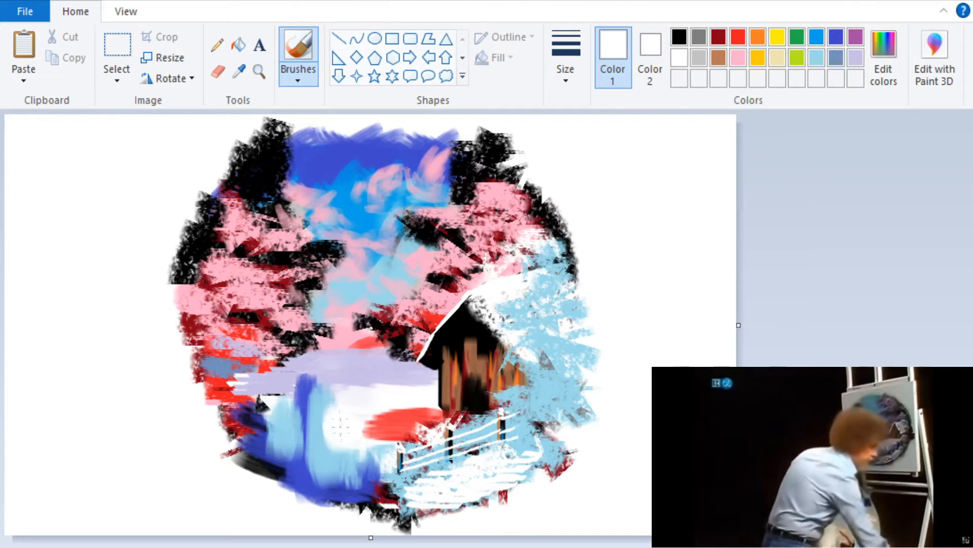
drag(340, 426, 272, 397)
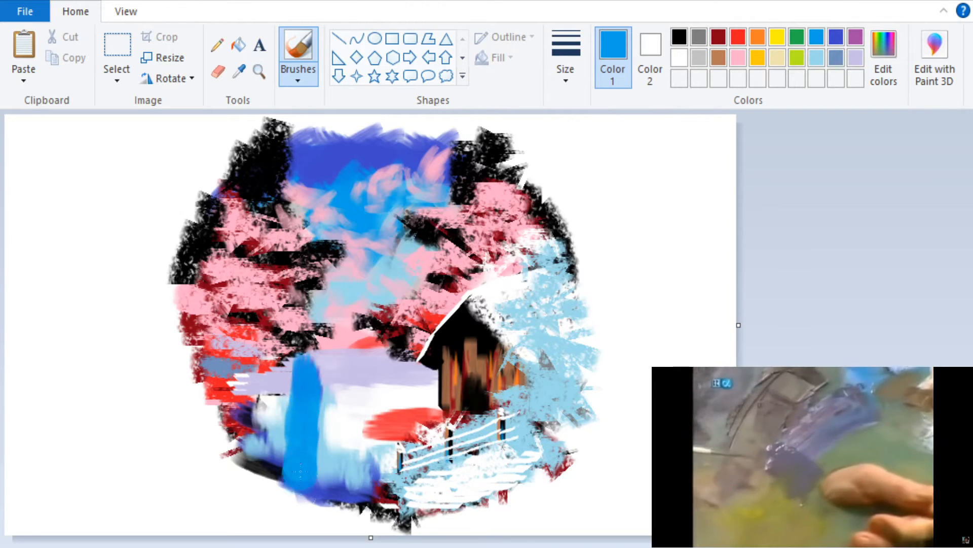
mouse_move(300, 446)
mouse_down()
mouse_move(299, 478)
mouse_move(284, 470)
mouse_move(324, 489)
mouse_up()
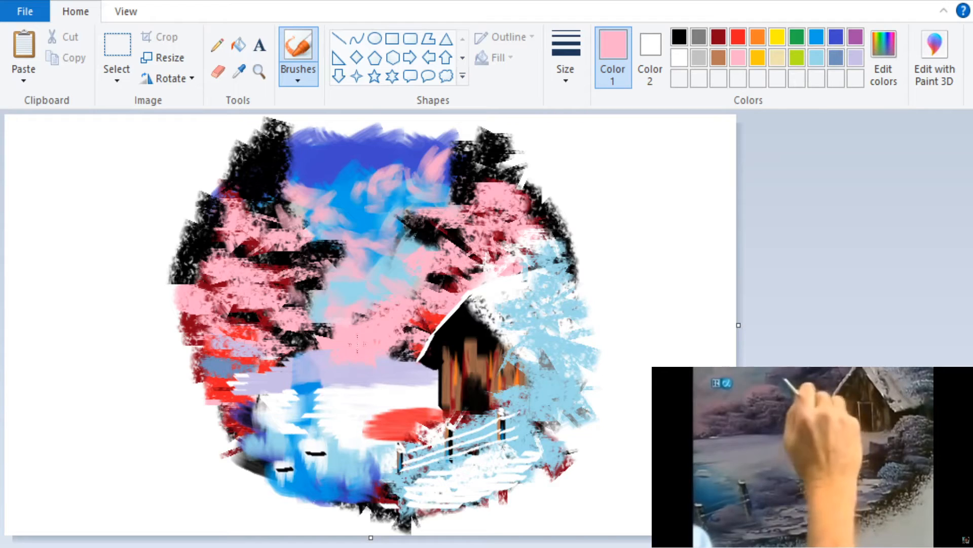
- Trim the ragged edges of the winter scene to a clean oval with white
click(710, 219)
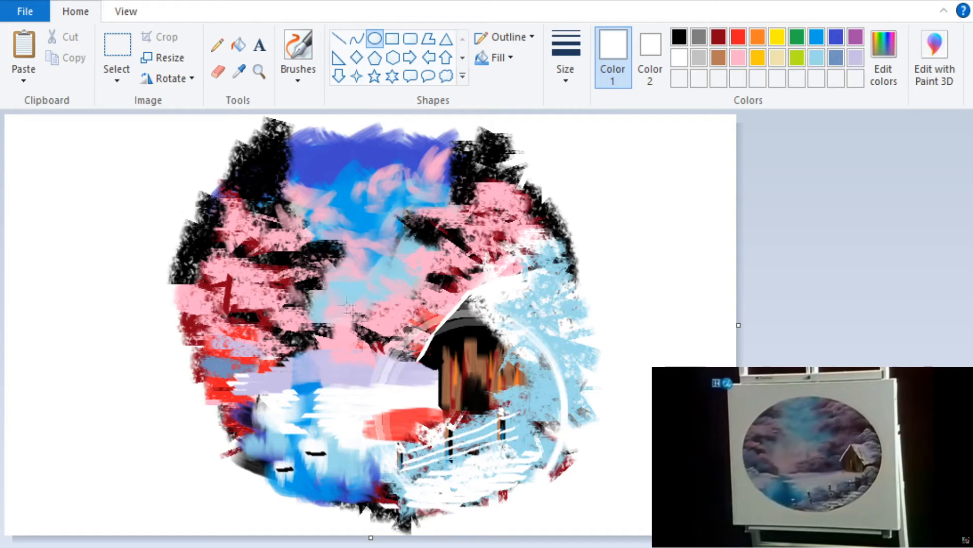
mouse_move(568, 508)
mouse_down()
mouse_move(213, 129)
mouse_move(178, 113)
mouse_up()
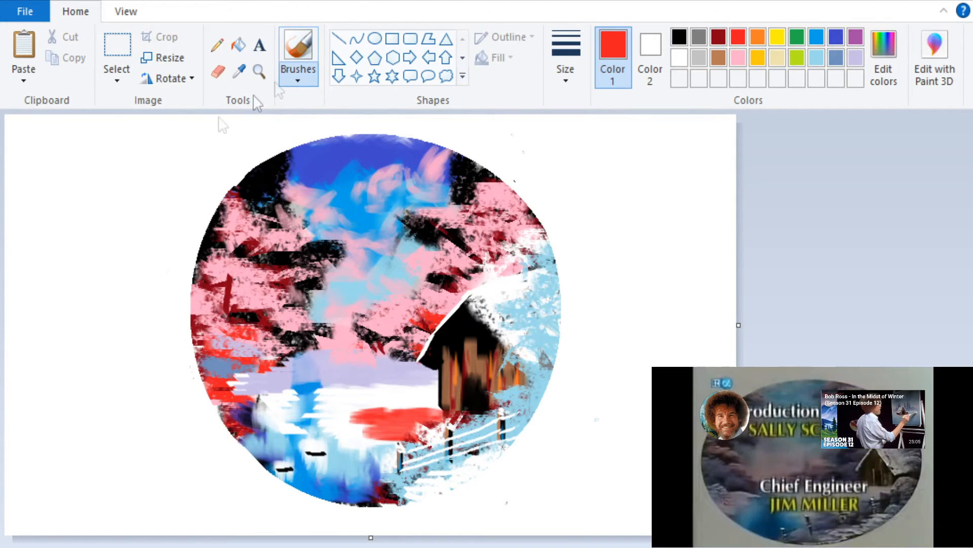
- Sign the winter scene in grey beside the oval's lower edge and select the whole oval painting
click(680, 36)
click(718, 36)
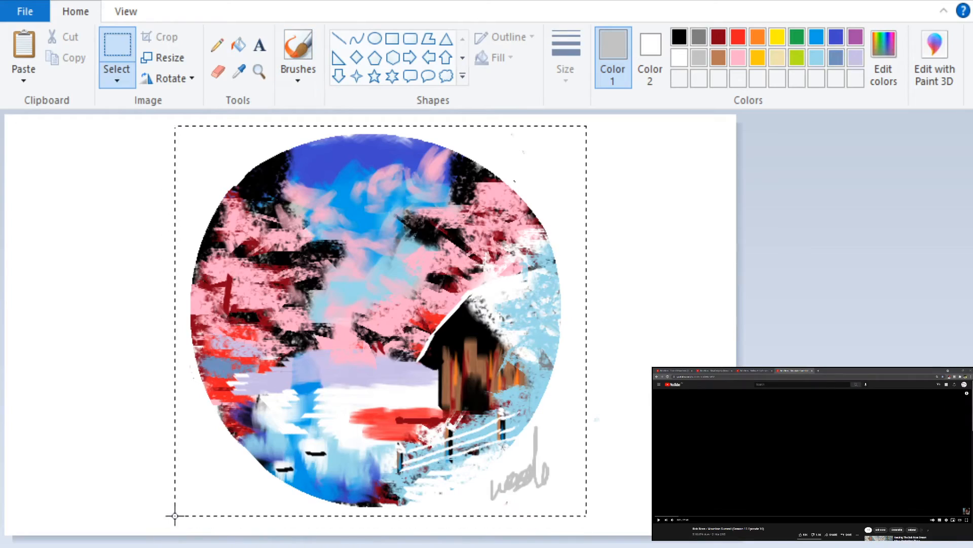
drag(175, 516, 171, 523)
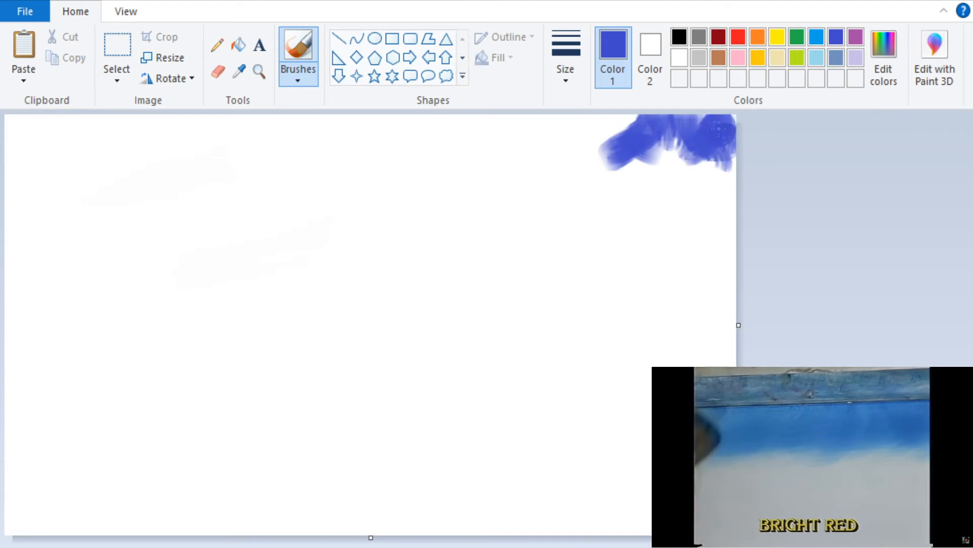
- Paint a lake background on the blank canvas: indigo, blue and light blue sky bands, white clouds, and blue and light blue water
mouse_move(603, 131)
mouse_down()
mouse_move(546, 142)
mouse_move(566, 150)
mouse_move(510, 117)
mouse_move(551, 112)
mouse_move(498, 156)
mouse_move(475, 124)
mouse_move(468, 142)
mouse_move(446, 146)
mouse_move(425, 122)
mouse_move(470, 118)
mouse_move(367, 152)
mouse_up()
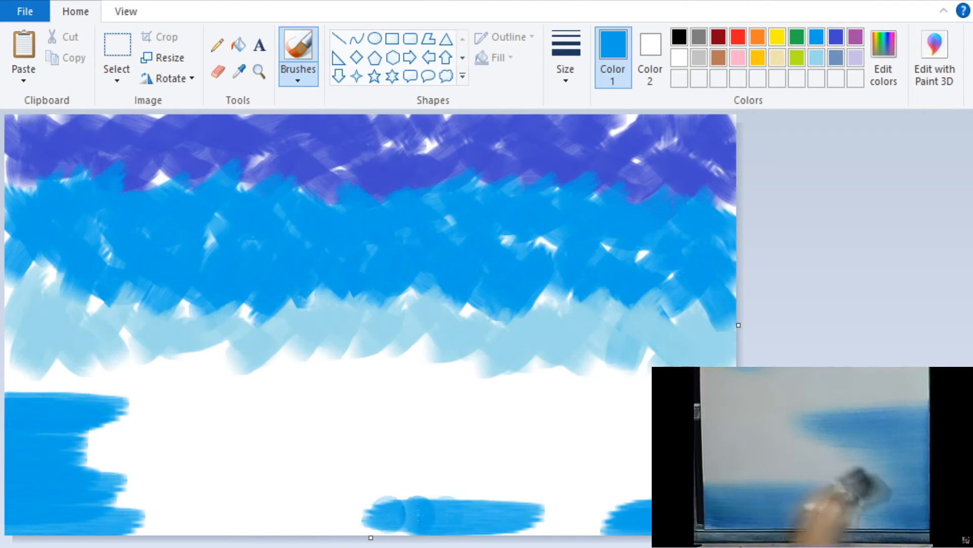
mouse_move(456, 512)
mouse_down()
mouse_move(386, 515)
mouse_move(535, 479)
mouse_move(328, 483)
mouse_move(548, 446)
mouse_move(332, 443)
mouse_up()
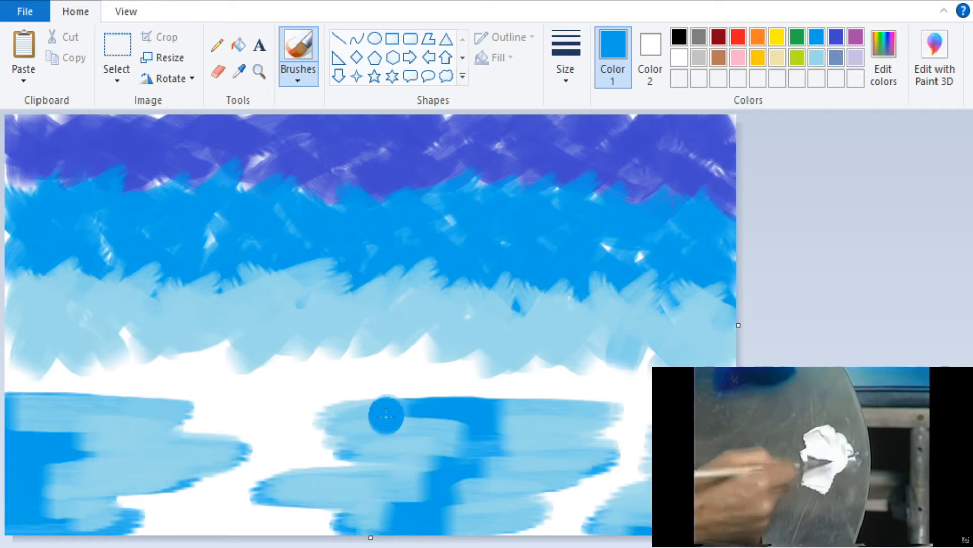
mouse_move(387, 413)
mouse_down()
mouse_move(432, 414)
mouse_move(402, 441)
mouse_move(405, 472)
mouse_move(385, 507)
mouse_move(446, 411)
mouse_up()
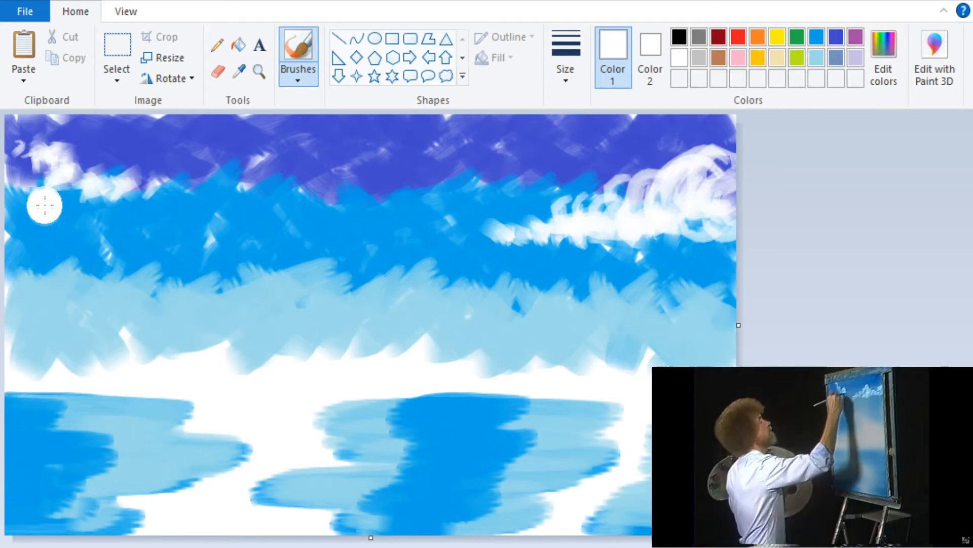
mouse_move(43, 205)
mouse_down()
mouse_move(73, 195)
mouse_move(112, 203)
mouse_move(91, 168)
mouse_move(131, 131)
mouse_move(171, 151)
mouse_move(151, 120)
mouse_move(175, 150)
mouse_move(162, 129)
mouse_move(175, 136)
mouse_move(183, 157)
mouse_up()
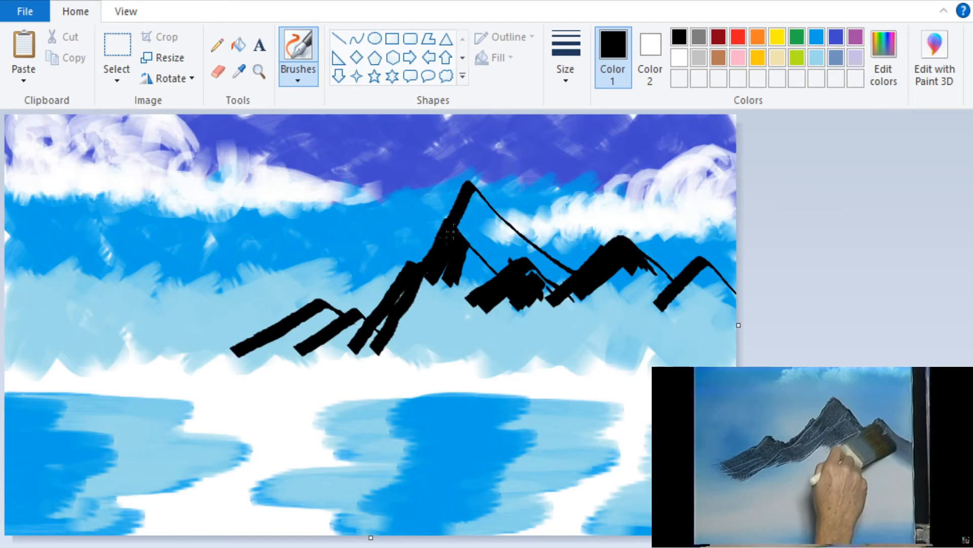
- Fill in the black mountain range around the tall peak and blend its base downward with a softer brush
mouse_move(454, 245)
mouse_down()
mouse_move(478, 235)
mouse_move(469, 257)
mouse_up()
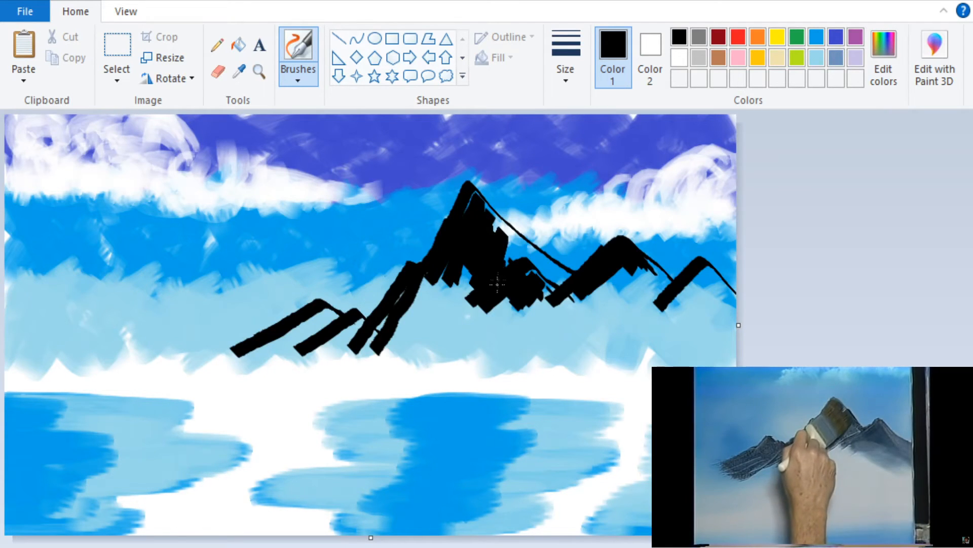
mouse_move(541, 268)
mouse_down()
mouse_move(574, 280)
mouse_move(495, 223)
mouse_up()
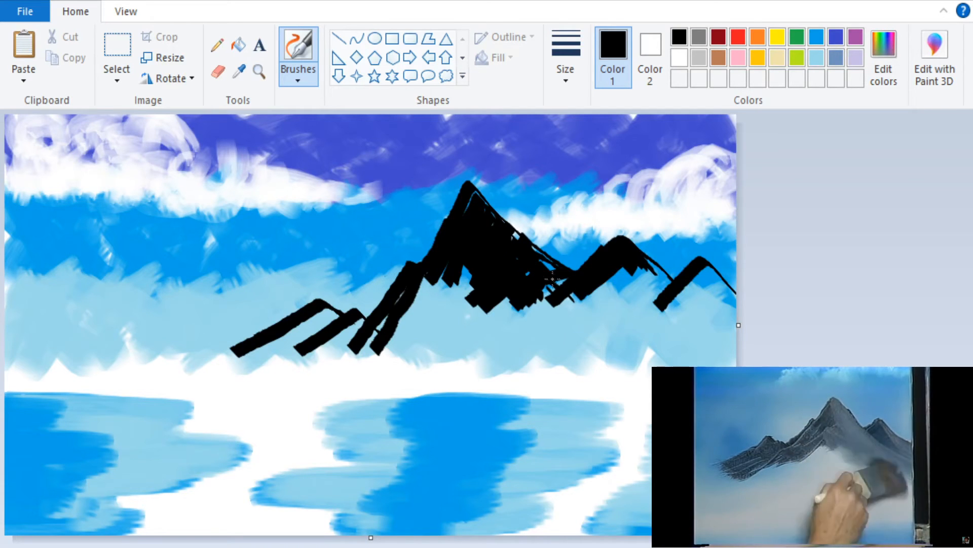
click(313, 82)
click(304, 144)
mouse_move(396, 325)
mouse_down()
mouse_move(336, 308)
mouse_move(254, 358)
mouse_move(336, 328)
mouse_move(309, 322)
mouse_move(290, 347)
mouse_move(330, 318)
mouse_move(288, 349)
mouse_move(355, 355)
mouse_move(441, 332)
mouse_move(466, 310)
mouse_move(467, 330)
mouse_move(533, 322)
mouse_move(665, 344)
mouse_move(628, 287)
mouse_move(629, 325)
mouse_move(620, 318)
mouse_move(713, 327)
mouse_up()
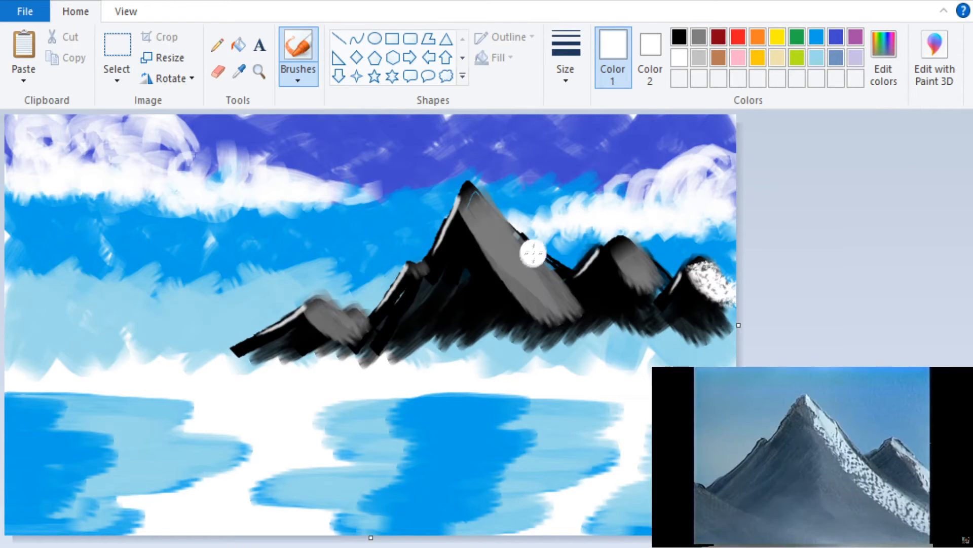
- Add textured white snow to the right-hand slopes of the tall peak and the smaller peaks
mouse_move(471, 192)
mouse_down()
mouse_move(557, 296)
mouse_move(532, 261)
mouse_up()
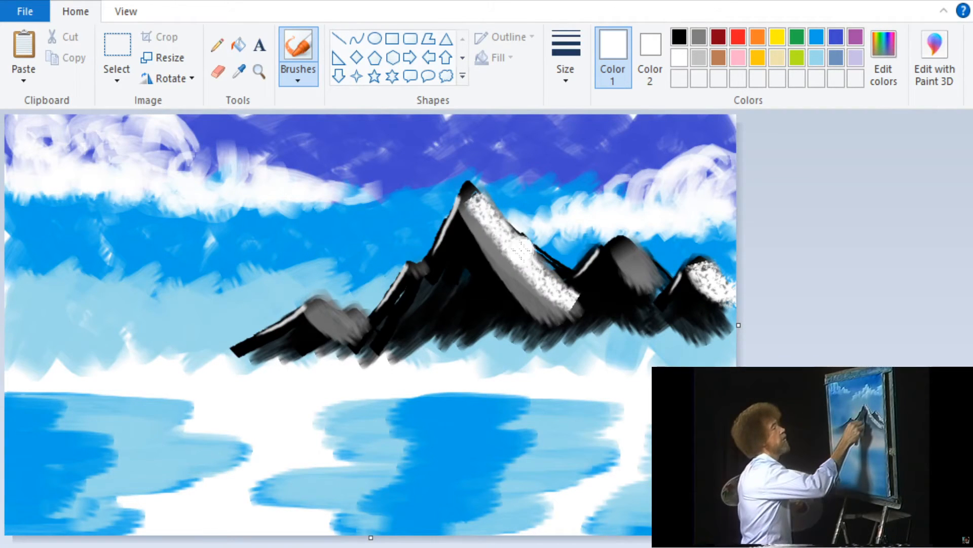
mouse_move(476, 204)
mouse_down()
mouse_move(521, 274)
mouse_move(564, 303)
mouse_up()
key(ctrl+z)
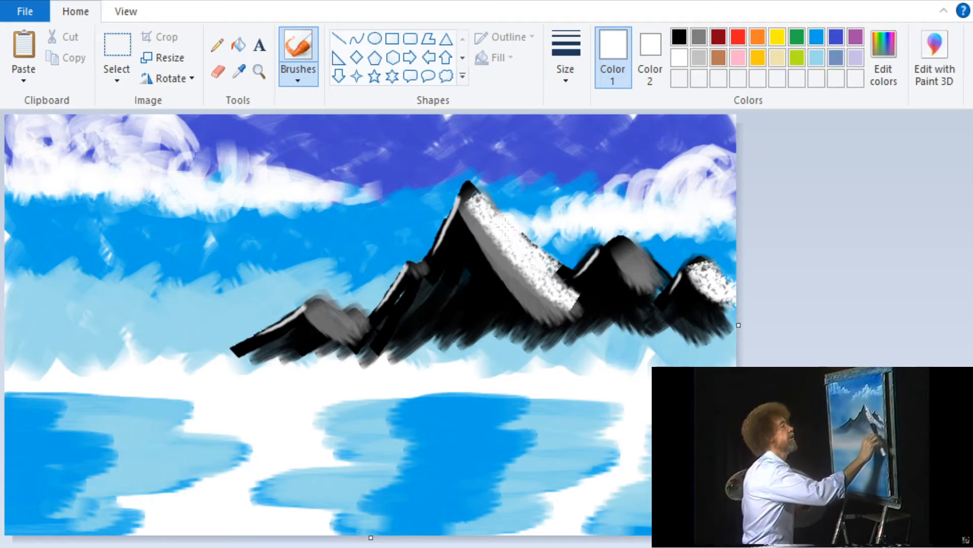
drag(621, 241, 657, 287)
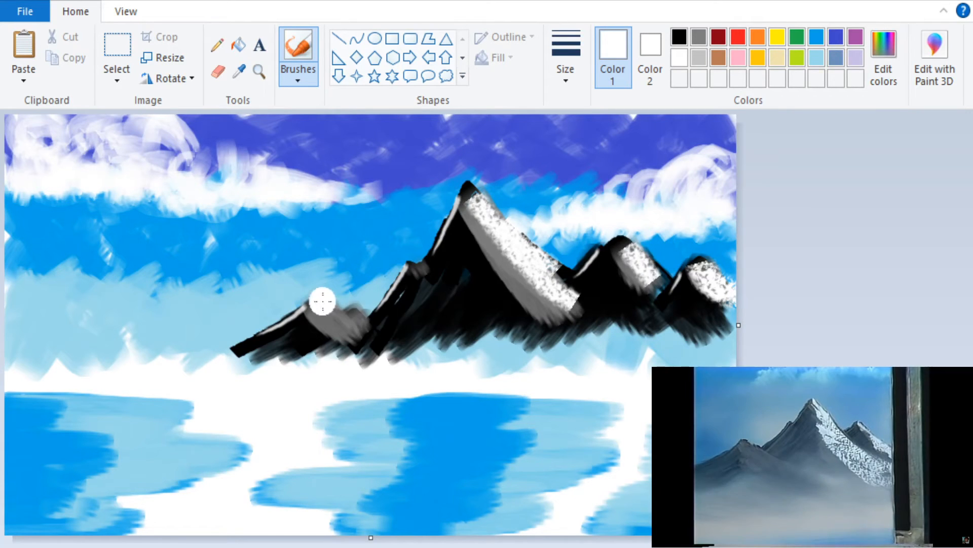
drag(322, 299, 347, 316)
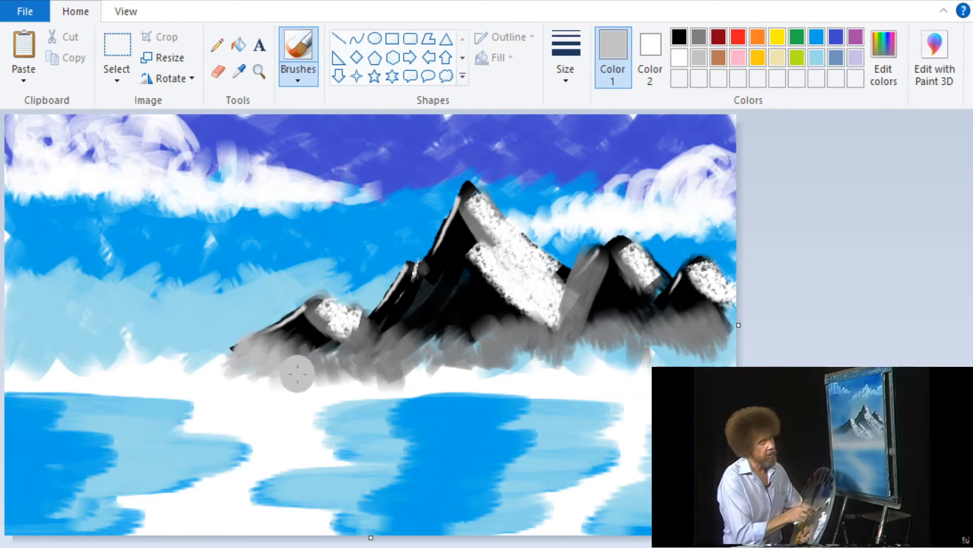
- Lighten the mist along the mountains' base with light grey and texture the left-hand slopes with light blue
mouse_move(297, 374)
mouse_down()
mouse_move(339, 360)
mouse_move(361, 376)
mouse_move(407, 384)
mouse_move(461, 361)
mouse_move(525, 380)
mouse_move(554, 351)
mouse_move(647, 376)
mouse_move(666, 355)
mouse_move(720, 355)
mouse_move(720, 343)
mouse_move(505, 381)
mouse_move(545, 370)
mouse_move(530, 349)
mouse_move(530, 317)
mouse_up()
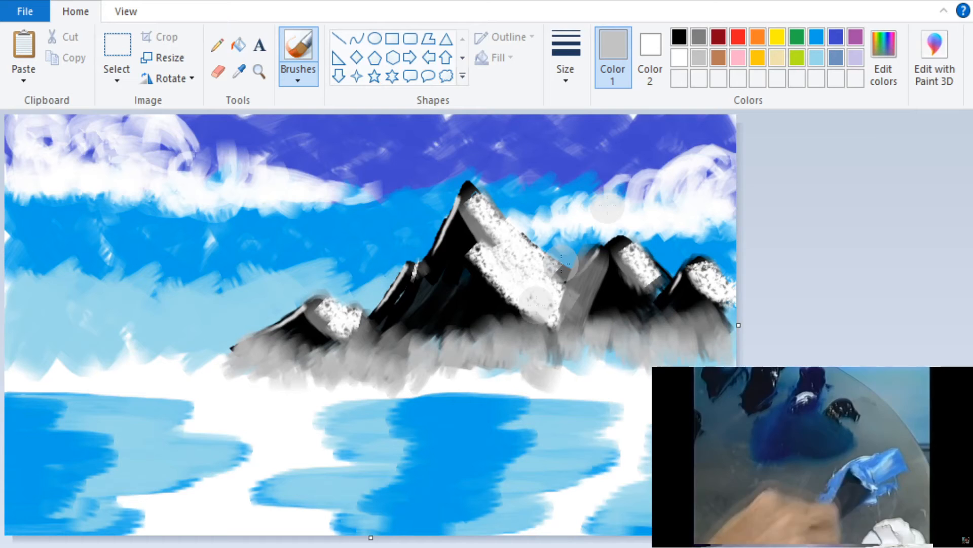
click(816, 37)
click(816, 57)
mouse_move(467, 233)
mouse_down()
mouse_move(452, 215)
mouse_move(380, 319)
mouse_move(458, 249)
mouse_move(462, 278)
mouse_move(484, 292)
mouse_up()
drag(608, 299, 616, 279)
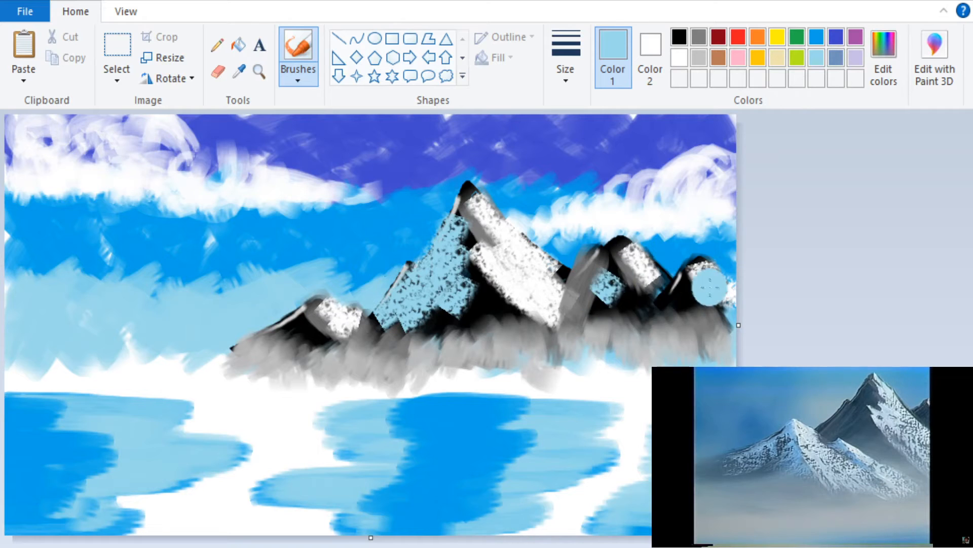
drag(709, 288, 695, 302)
drag(317, 326, 303, 332)
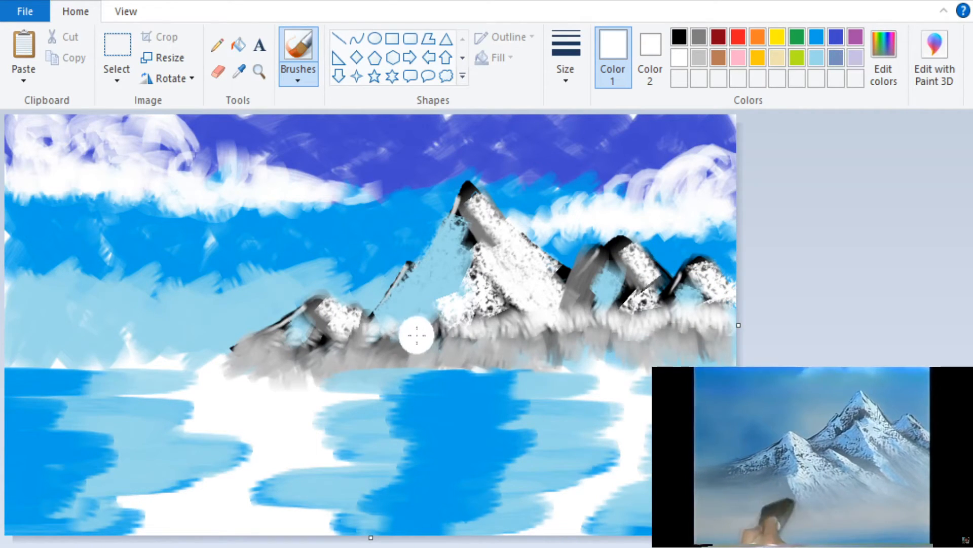
- Brush white mist over the mountains' base and stroke a row of vertical black trees beneath it
mouse_move(416, 335)
mouse_down()
mouse_move(306, 341)
mouse_move(263, 333)
mouse_up()
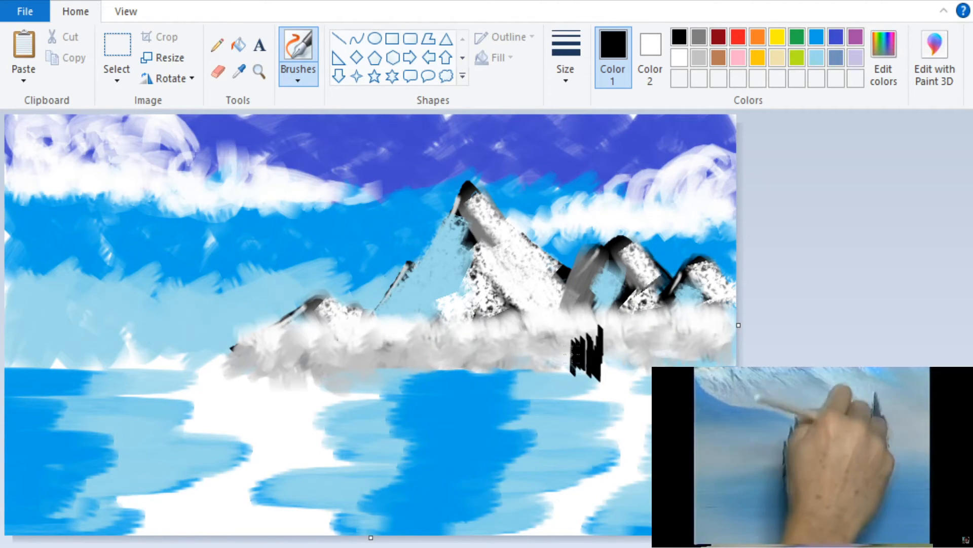
mouse_move(607, 329)
mouse_down()
mouse_move(615, 383)
mouse_move(620, 355)
mouse_move(630, 370)
mouse_up()
drag(641, 332, 642, 361)
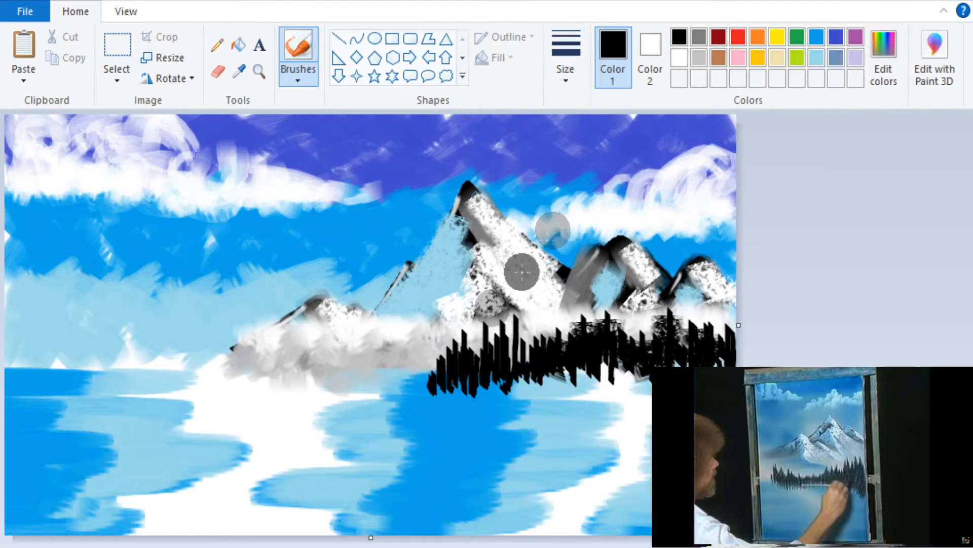
- Thicken the treeline with textured black foliage and pull its dark reflections down into the water
mouse_move(481, 332)
mouse_down()
mouse_move(484, 362)
mouse_move(466, 333)
mouse_move(431, 381)
mouse_move(504, 310)
mouse_move(549, 339)
mouse_move(644, 329)
mouse_up()
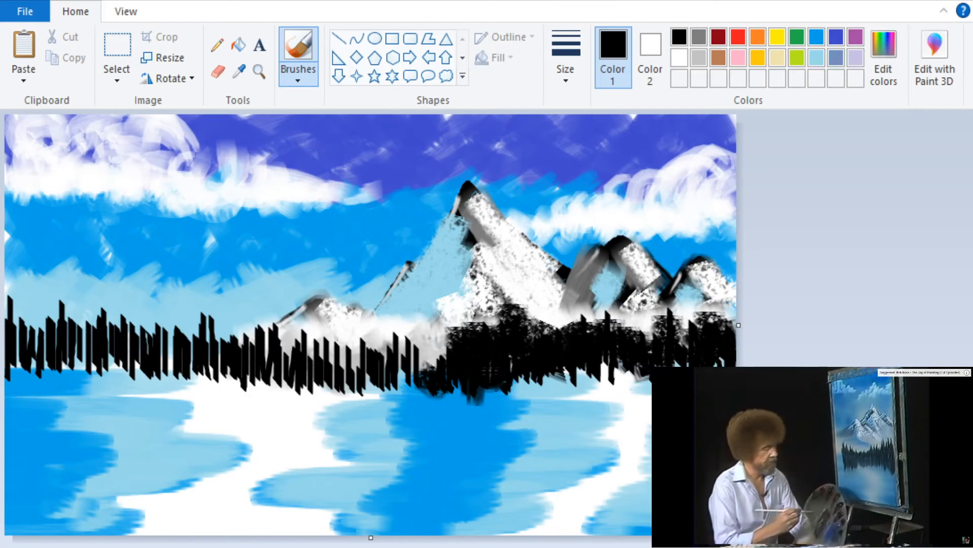
mouse_move(523, 388)
mouse_down()
mouse_move(560, 394)
mouse_move(577, 385)
mouse_move(619, 406)
mouse_move(642, 378)
mouse_up()
mouse_move(157, 378)
mouse_down()
mouse_move(187, 392)
mouse_move(191, 365)
mouse_move(231, 410)
mouse_move(263, 406)
mouse_move(292, 372)
mouse_move(309, 371)
mouse_move(354, 410)
mouse_move(443, 363)
mouse_move(463, 400)
mouse_up()
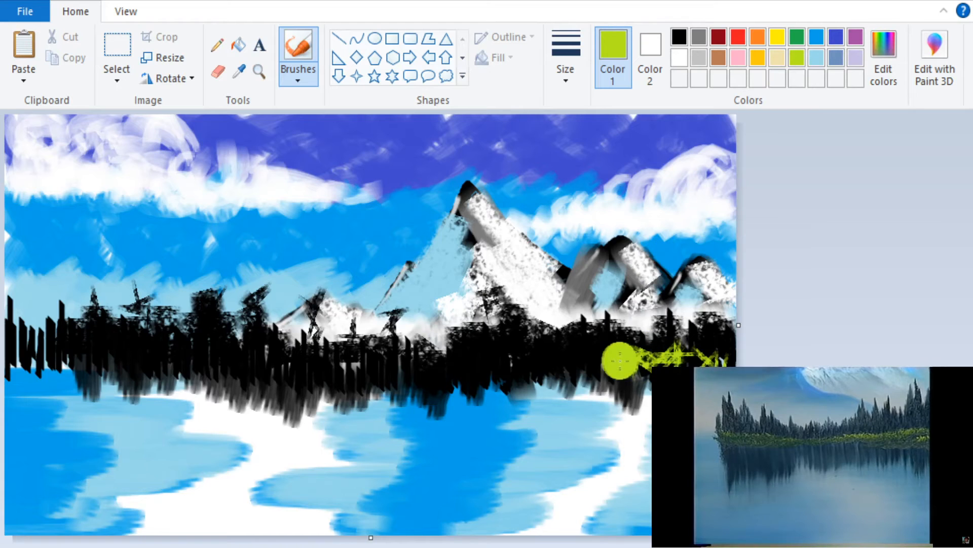
- Dab lime and green grass along the foot of the treeline and draw a white waterline beneath it
drag(620, 360, 528, 354)
mouse_move(91, 363)
mouse_down()
mouse_move(113, 343)
mouse_move(181, 351)
mouse_up()
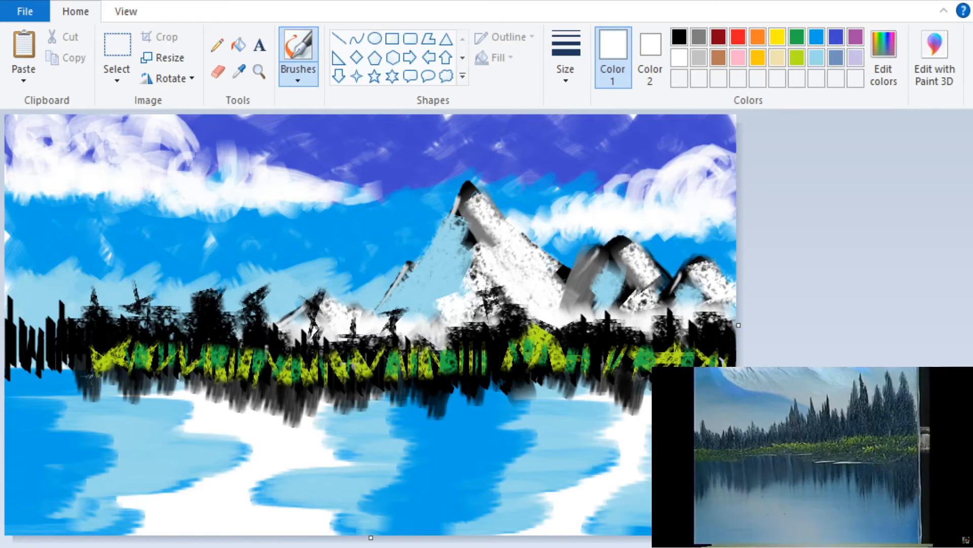
drag(99, 371, 151, 368)
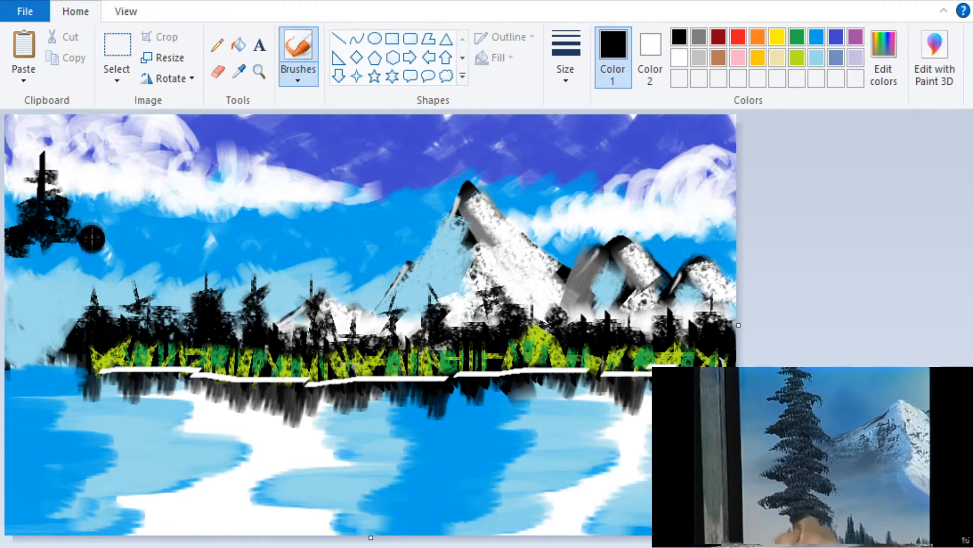
- Paint two tall black evergreens on the left bank and fill the foreground shore with dark bushes
mouse_move(96, 238)
mouse_down()
mouse_move(19, 237)
mouse_move(16, 269)
mouse_move(26, 283)
mouse_move(50, 234)
mouse_move(48, 282)
mouse_move(75, 263)
mouse_move(77, 297)
mouse_move(96, 282)
mouse_move(89, 302)
mouse_move(50, 267)
mouse_move(25, 296)
mouse_up()
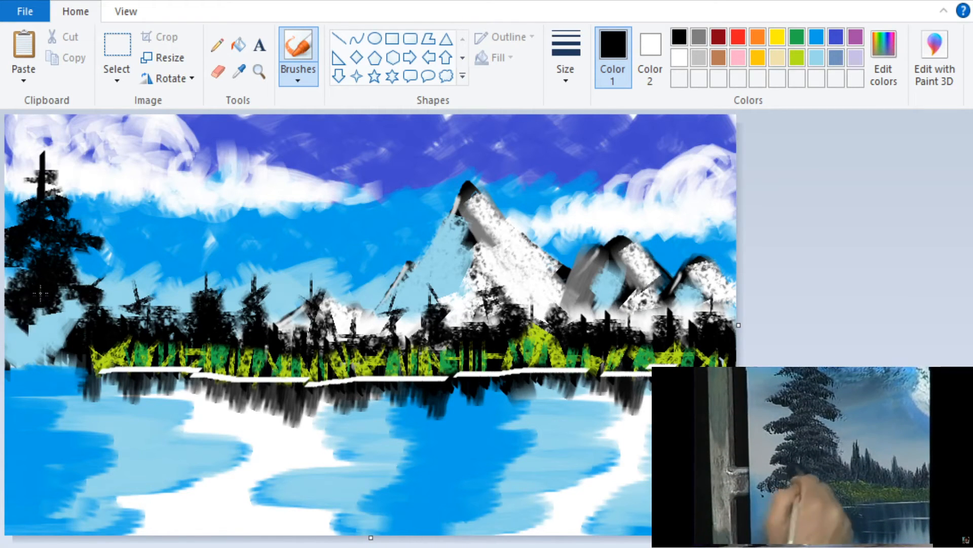
drag(210, 509, 222, 526)
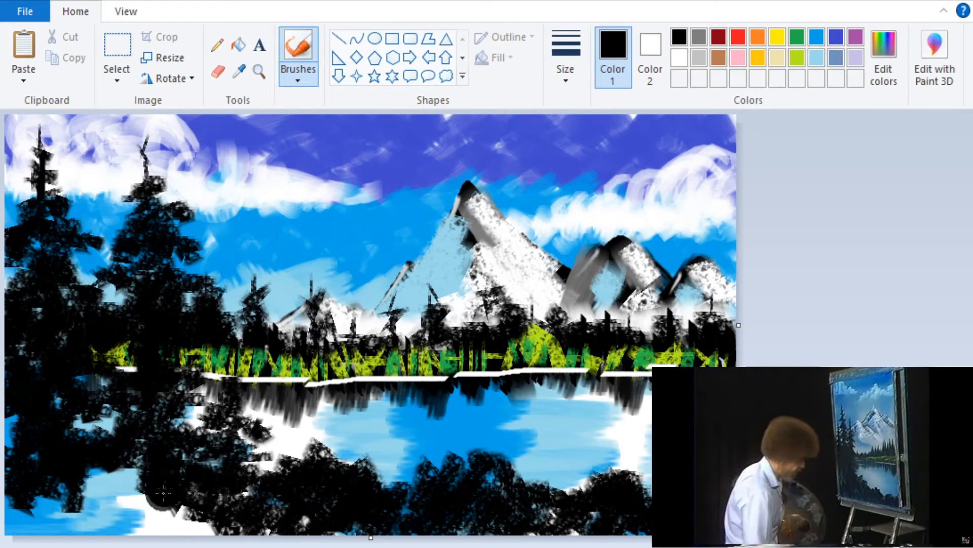
drag(163, 492, 134, 491)
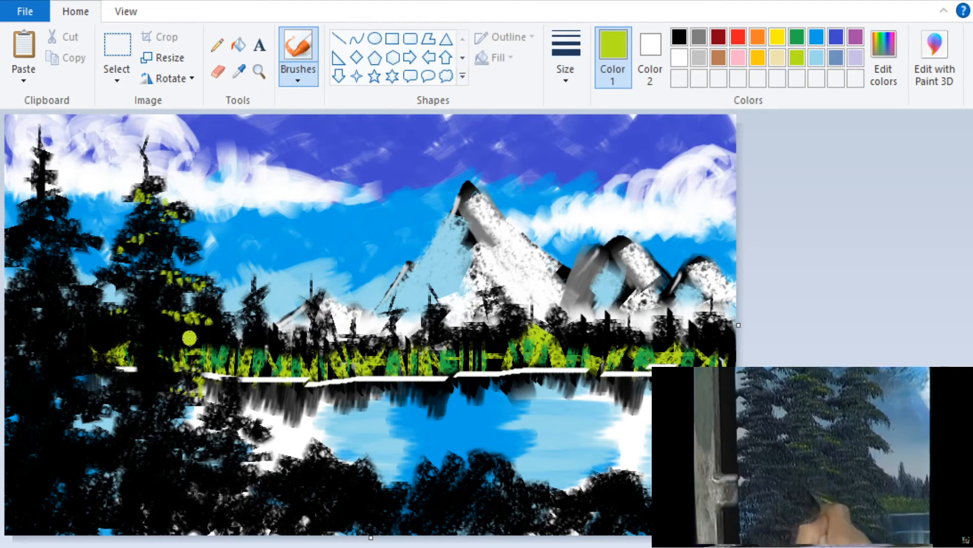
- Highlight the tall evergreens with lime and green foliage and add a yellow bush at their foot
mouse_move(175, 353)
mouse_down()
mouse_move(161, 360)
mouse_move(182, 362)
mouse_up()
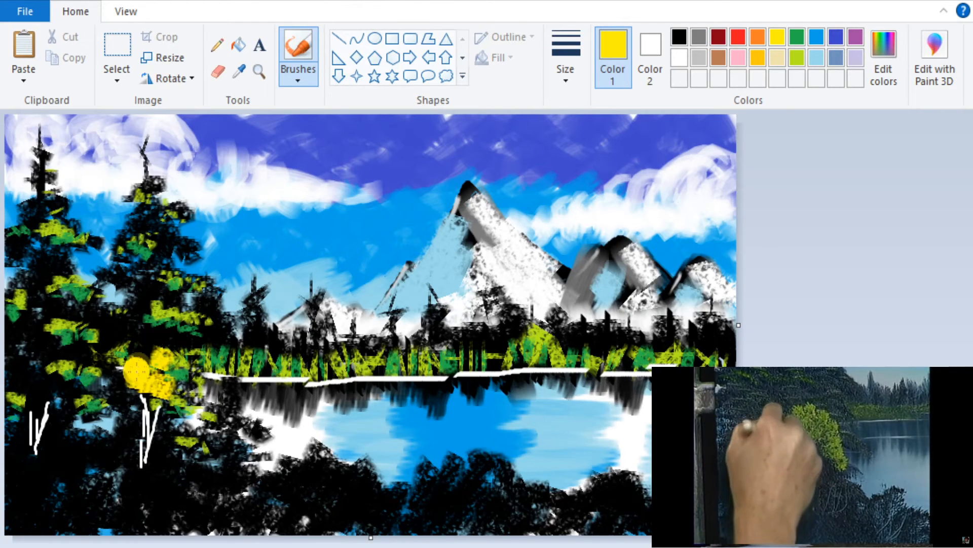
mouse_move(135, 372)
mouse_down()
mouse_move(172, 367)
mouse_move(170, 405)
mouse_move(187, 409)
mouse_move(202, 392)
mouse_move(197, 434)
mouse_move(191, 417)
mouse_move(164, 438)
mouse_move(187, 434)
mouse_up()
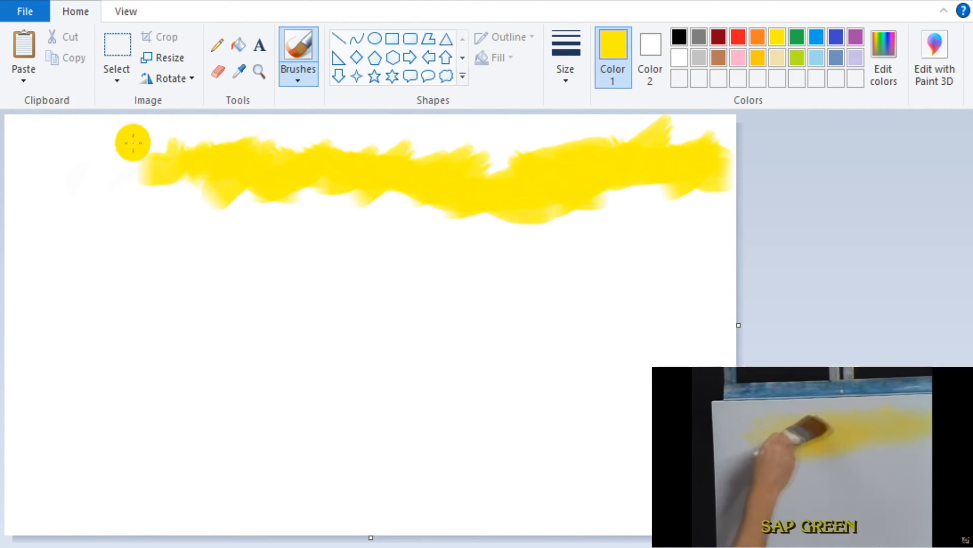
- Brush a yellow sky across the upper part of the blank canvas and horizontal yellow reflections in the lower middle
mouse_move(130, 141)
mouse_down()
mouse_move(83, 178)
mouse_move(154, 177)
mouse_move(126, 168)
mouse_move(118, 184)
mouse_move(117, 138)
mouse_move(174, 179)
mouse_move(257, 199)
mouse_move(358, 209)
mouse_move(358, 199)
mouse_move(446, 191)
mouse_move(332, 211)
mouse_move(78, 188)
mouse_move(69, 156)
mouse_up()
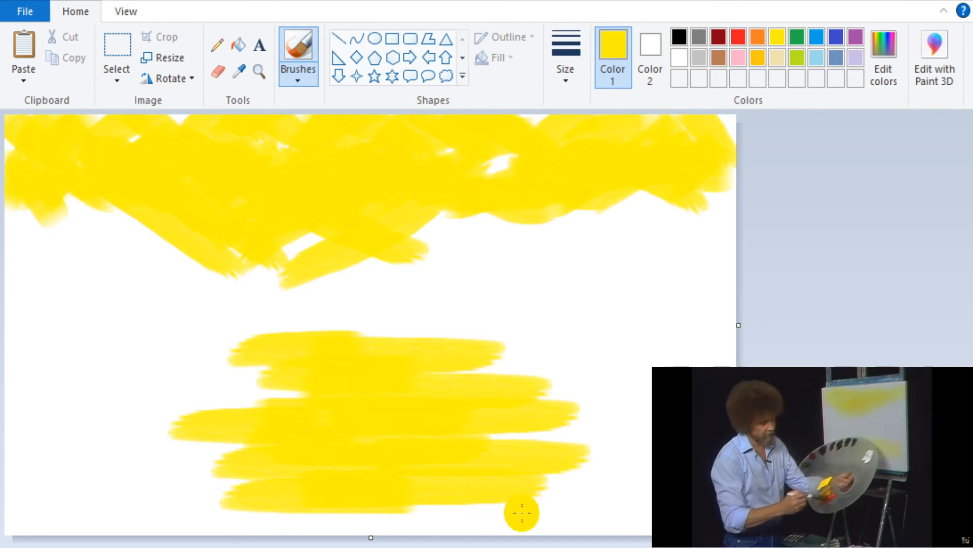
mouse_move(519, 511)
mouse_down()
mouse_move(220, 512)
mouse_move(542, 521)
mouse_move(340, 522)
mouse_up()
drag(430, 497, 152, 518)
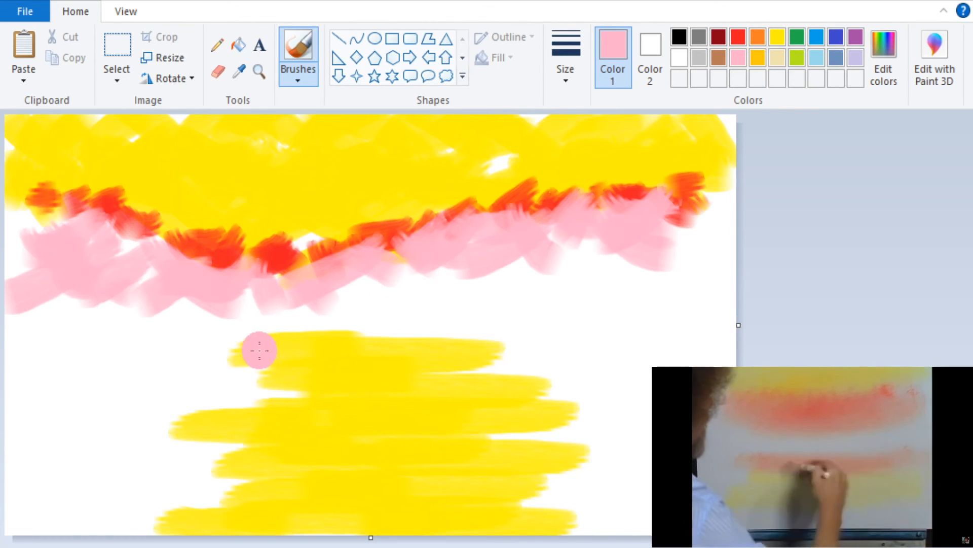
- Brush red and pink reflections across the upper water and extend the pink and orange glow beneath the yellow sky
mouse_move(258, 348)
mouse_down()
mouse_move(512, 360)
mouse_move(250, 361)
mouse_move(220, 350)
mouse_move(401, 354)
mouse_move(260, 368)
mouse_move(510, 384)
mouse_up()
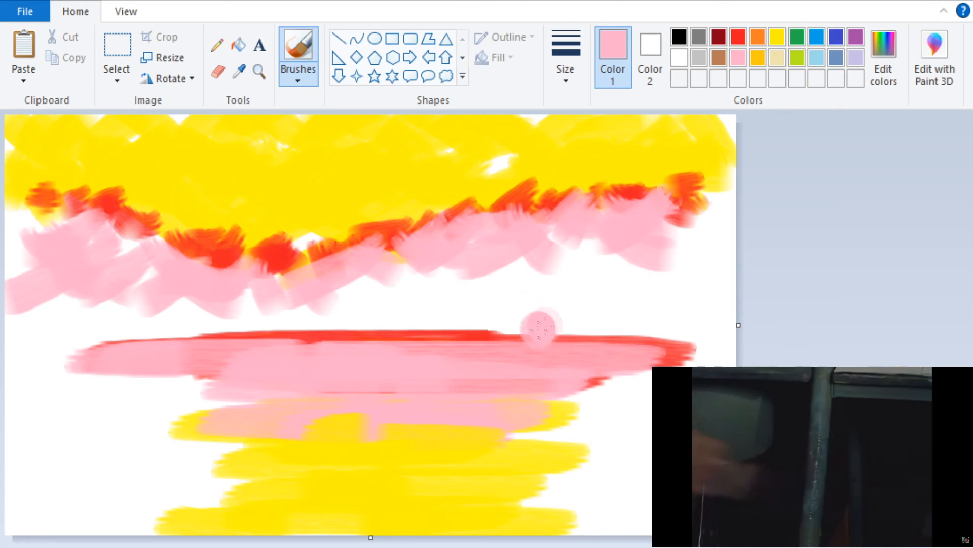
drag(619, 287, 564, 256)
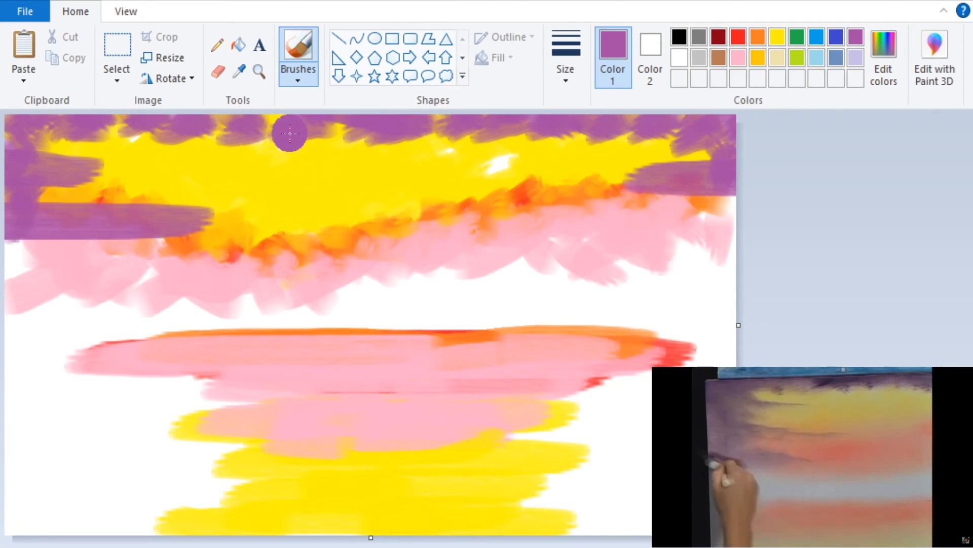
- Paint purple clouds along the sky's top and sides and purple patches in the lower corners, filling the side gaps with lavender
mouse_move(289, 135)
mouse_down()
mouse_move(262, 140)
mouse_move(114, 134)
mouse_up()
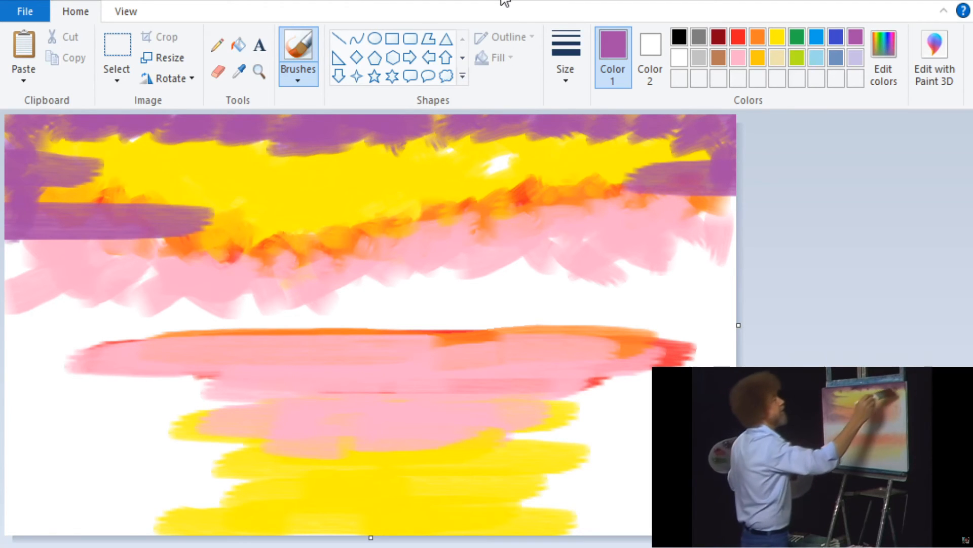
mouse_move(10, 441)
mouse_down()
mouse_move(89, 445)
mouse_move(191, 478)
mouse_move(46, 502)
mouse_move(147, 517)
mouse_up()
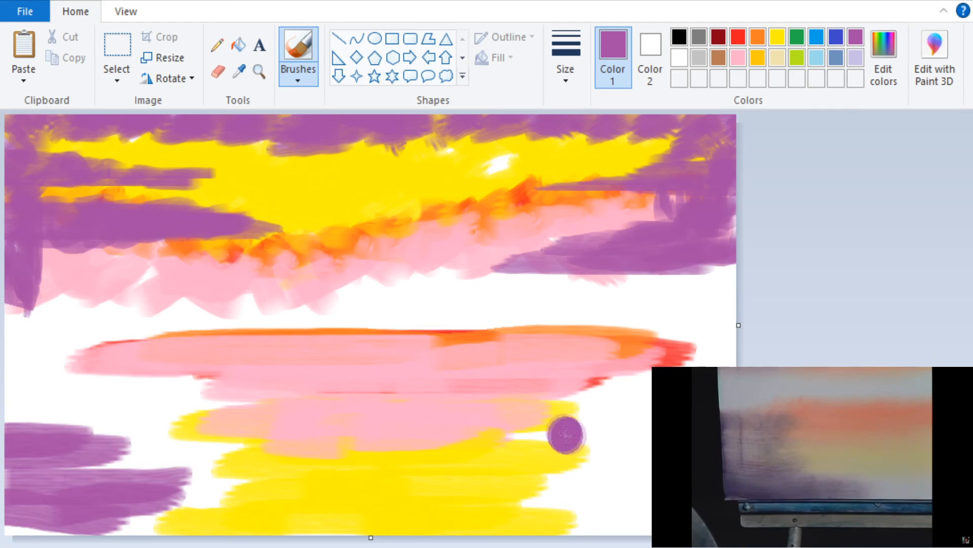
drag(636, 448, 645, 465)
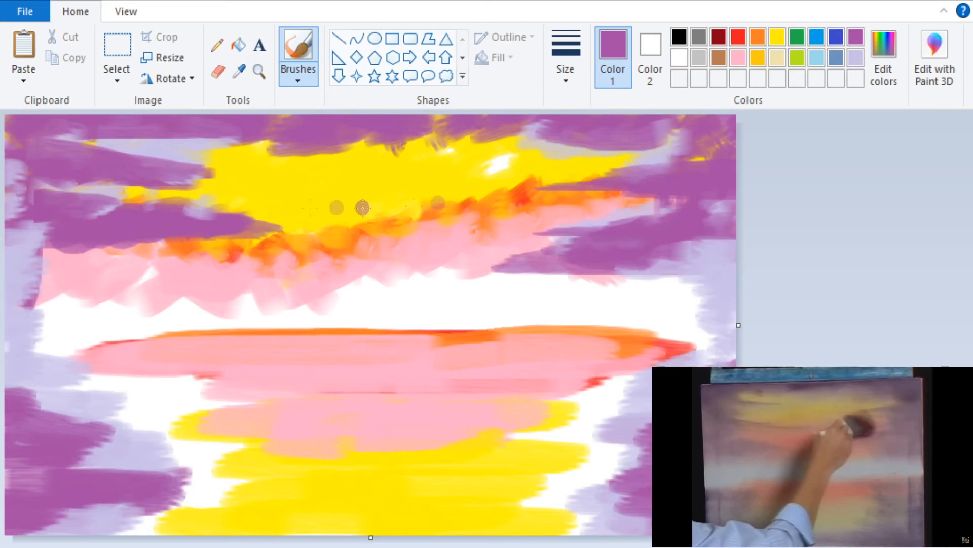
drag(268, 183, 210, 175)
- Paint a purple mountain range across the horizon with a second, lower purple range in front of it
mouse_move(512, 218)
mouse_down()
mouse_move(391, 261)
mouse_move(348, 262)
mouse_up()
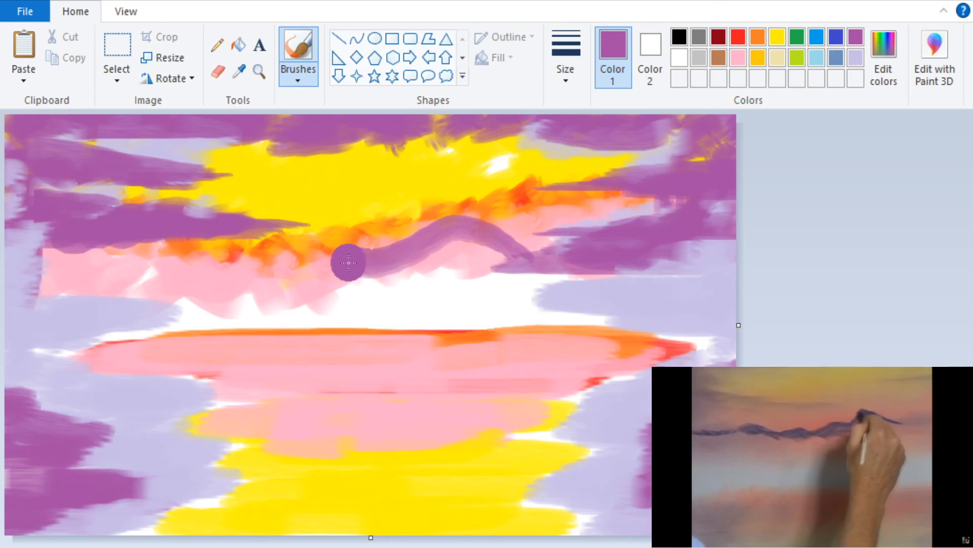
key(ctrl+z)
mouse_move(551, 280)
mouse_down()
mouse_move(452, 241)
mouse_move(382, 267)
mouse_move(80, 276)
mouse_up()
drag(477, 261, 440, 247)
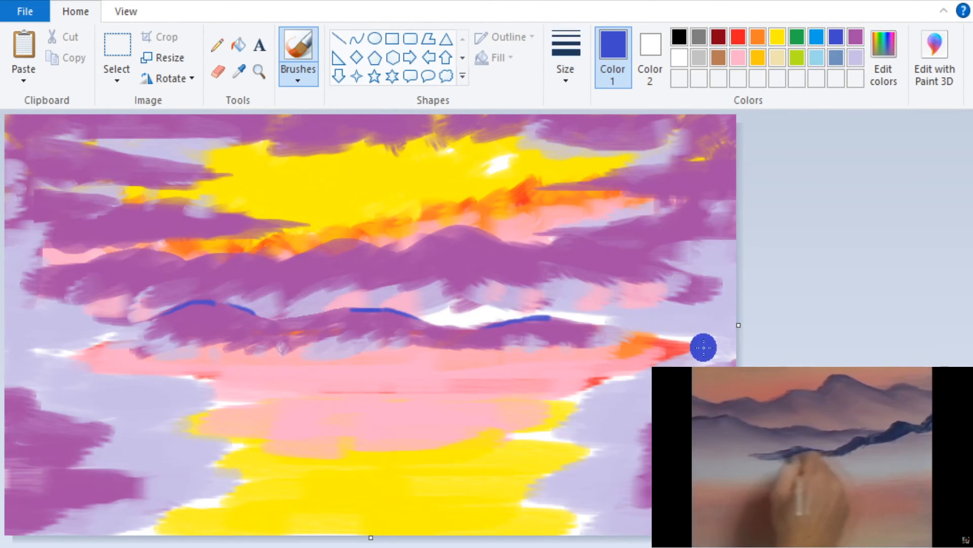
- Paint a dark blue mountain sloping down from the right with a light blue base, and cover the lower left hills in light blue
mouse_move(680, 305)
mouse_down()
mouse_move(589, 315)
mouse_move(518, 346)
mouse_move(465, 345)
mouse_move(443, 368)
mouse_move(350, 401)
mouse_up()
drag(646, 297, 730, 306)
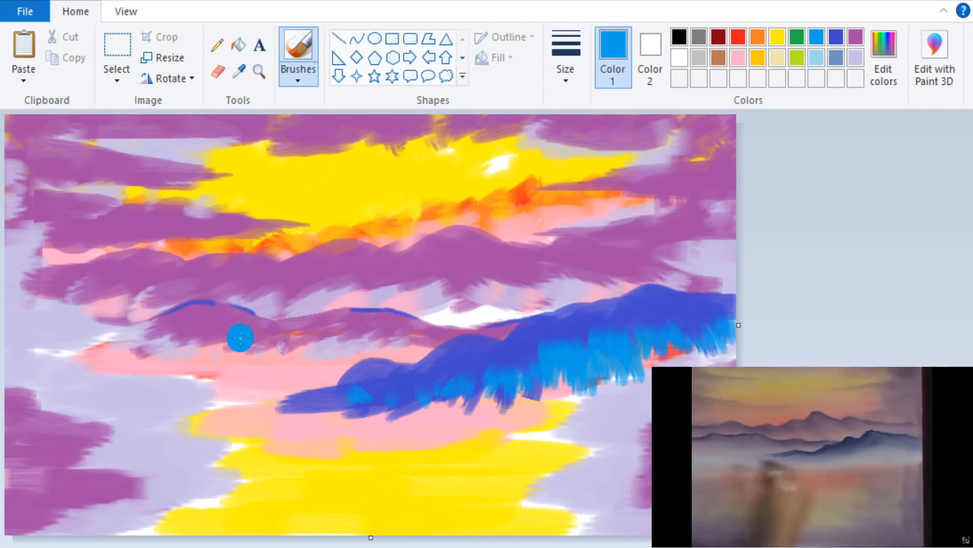
drag(173, 322, 203, 312)
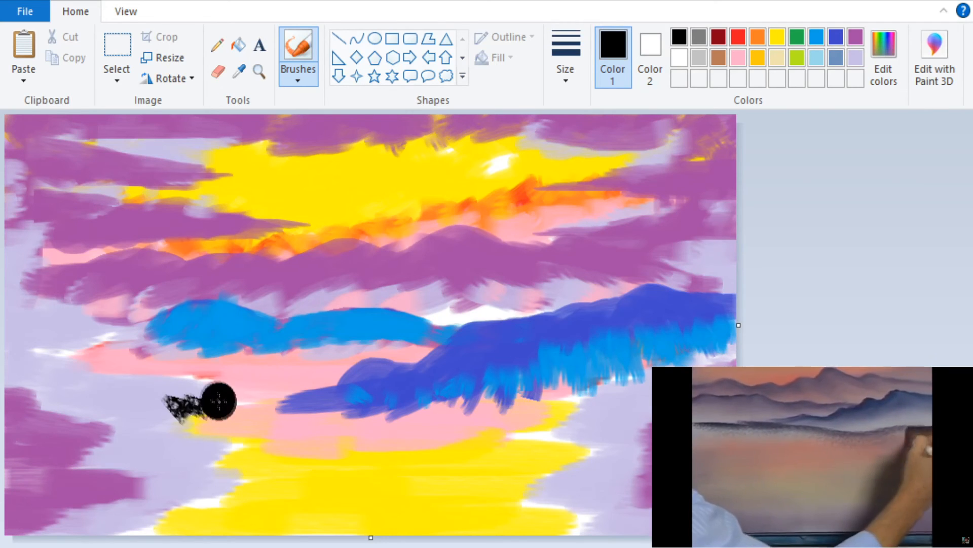
- Paint a rough black shoreline band across the canvas below the mountains and dab purple texture along its lower edge
mouse_move(217, 400)
mouse_down()
mouse_move(262, 417)
mouse_move(304, 399)
mouse_move(338, 412)
mouse_move(402, 410)
mouse_up()
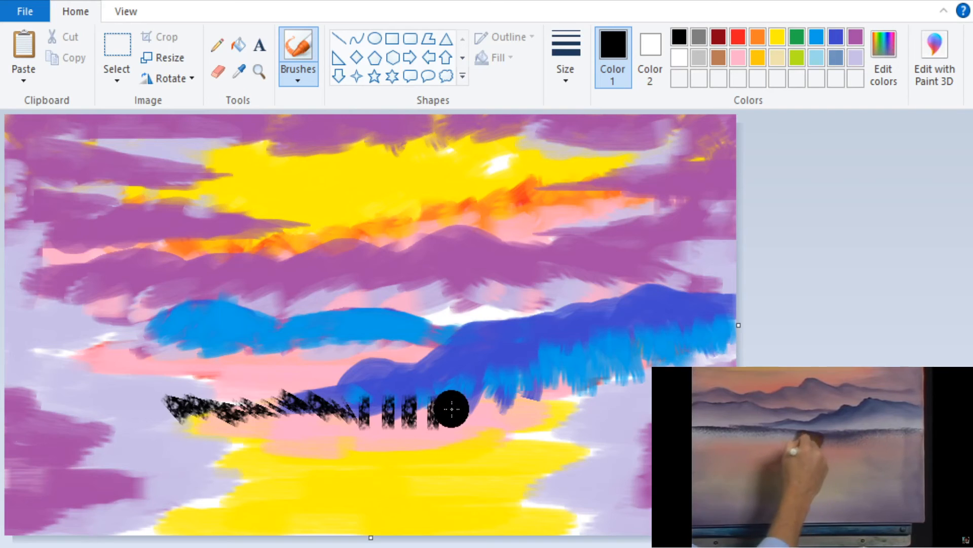
key(ctrl+z)
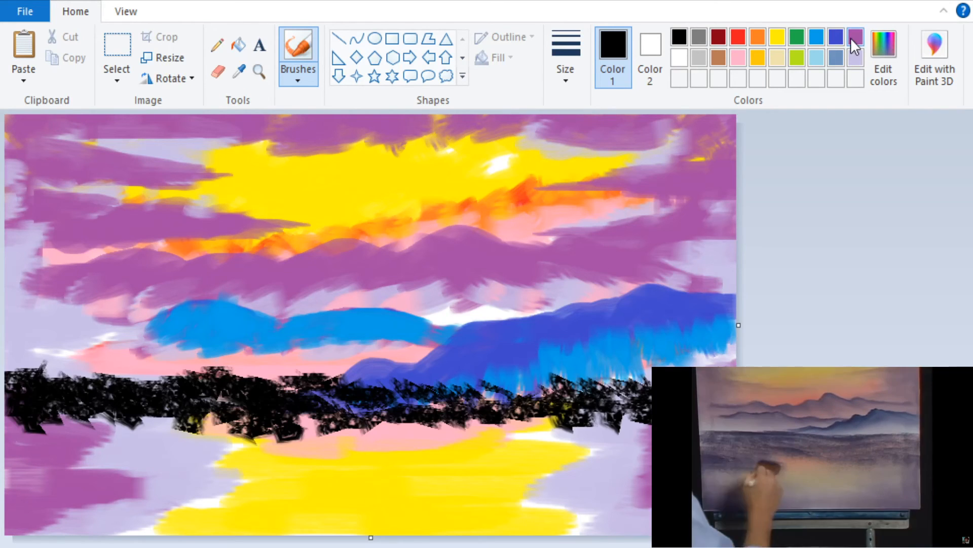
mouse_move(100, 441)
mouse_down()
mouse_move(135, 404)
mouse_move(175, 415)
mouse_move(65, 417)
mouse_up()
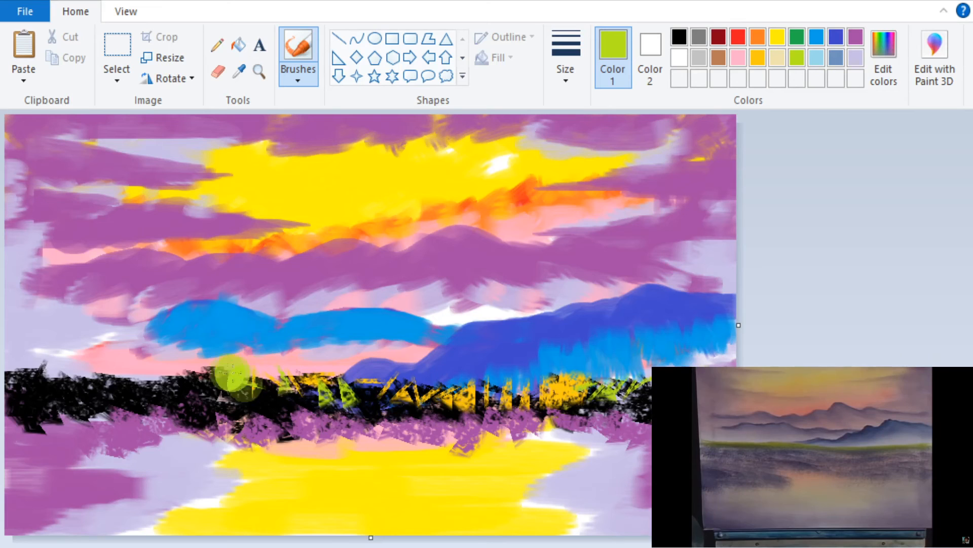
- Dab gold and lime grass over the black band and spread a lime meadow down toward the water
mouse_move(231, 375)
mouse_down()
mouse_move(45, 377)
mouse_move(170, 384)
mouse_up()
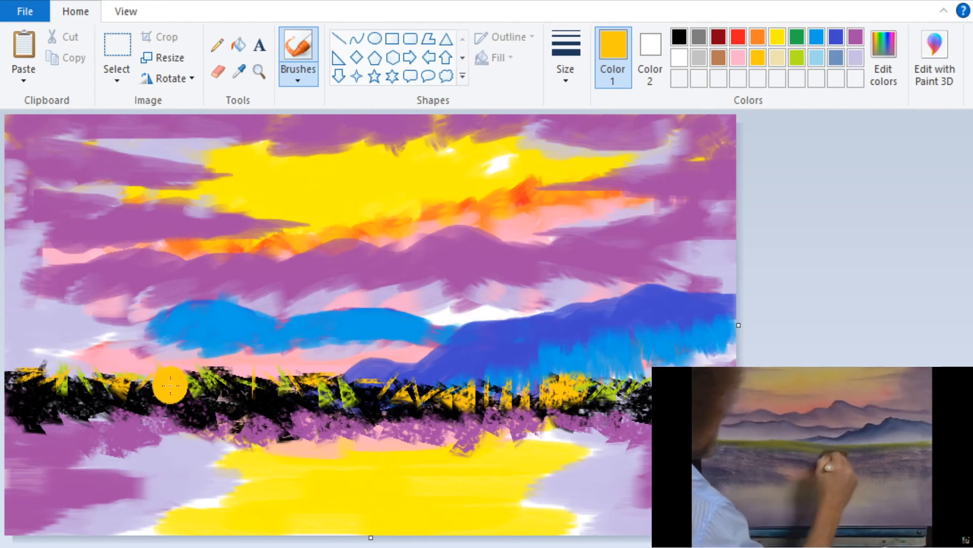
click(797, 57)
mouse_move(171, 390)
mouse_down()
mouse_move(77, 419)
mouse_move(104, 429)
mouse_move(149, 399)
mouse_move(171, 398)
mouse_move(254, 429)
mouse_up()
- Paint tall black tree silhouettes on the left and right banks with dark bushes along the right shore
click(680, 36)
mouse_move(720, 243)
mouse_down()
mouse_move(645, 335)
mouse_move(666, 290)
mouse_move(692, 332)
mouse_move(687, 246)
mouse_move(698, 209)
mouse_up()
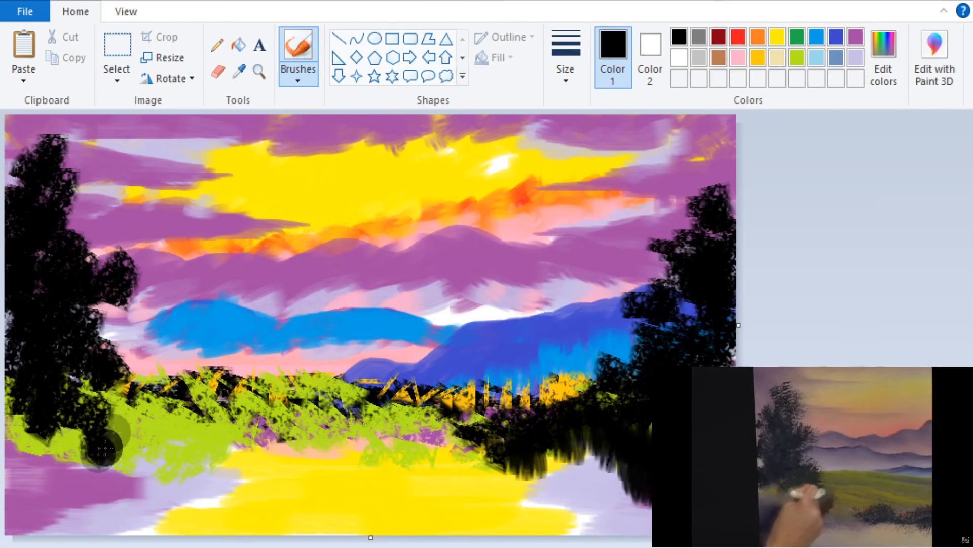
mouse_move(101, 448)
mouse_down()
mouse_move(46, 457)
mouse_move(21, 436)
mouse_move(66, 446)
mouse_move(92, 471)
mouse_up()
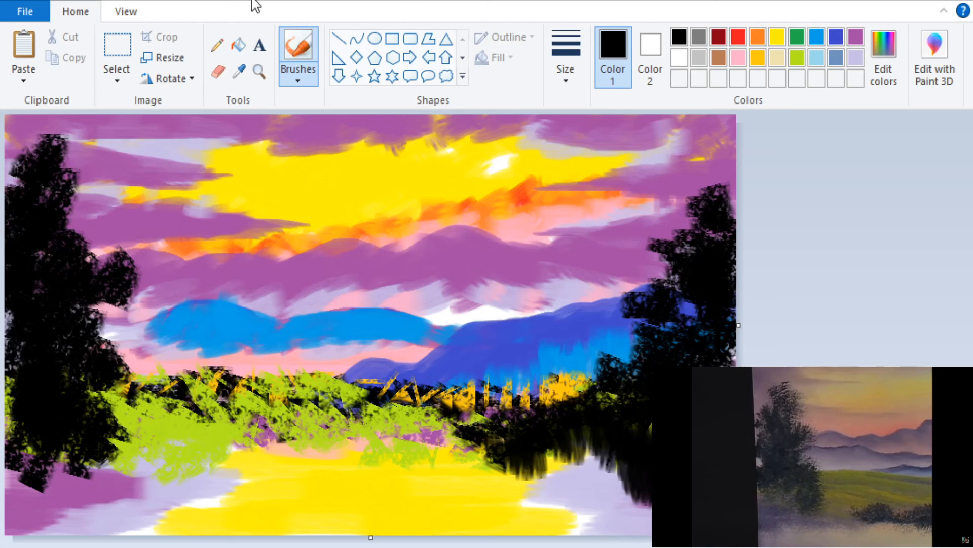
- Fill the far shore and left bank with black bushes and pull their dark reflections down into the water
mouse_move(129, 347)
mouse_down()
mouse_move(127, 380)
mouse_move(144, 433)
mouse_move(132, 471)
mouse_up()
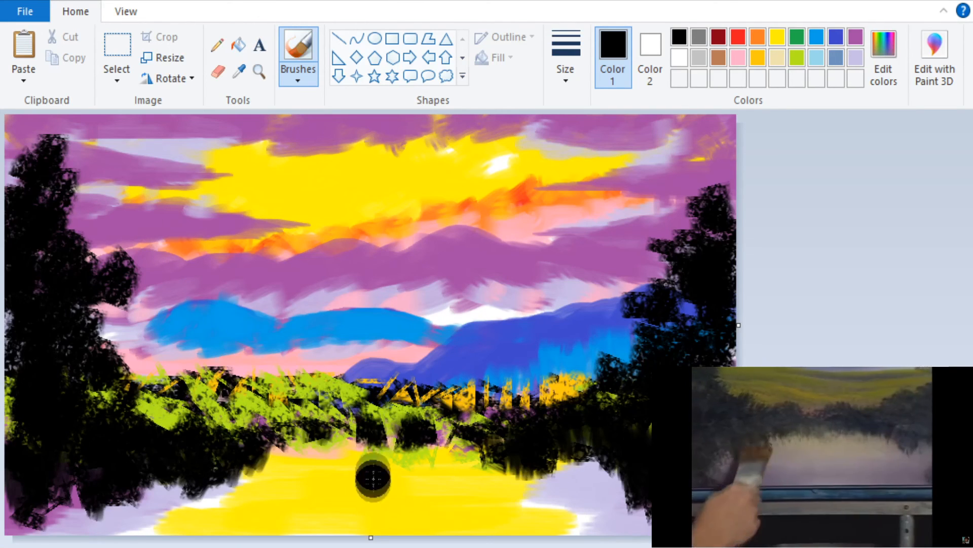
mouse_move(372, 473)
mouse_down()
mouse_move(372, 422)
mouse_move(429, 440)
mouse_move(416, 454)
mouse_move(373, 431)
mouse_move(406, 435)
mouse_up()
mouse_move(102, 527)
mouse_down()
mouse_move(89, 467)
mouse_move(115, 509)
mouse_move(135, 497)
mouse_move(152, 521)
mouse_up()
drag(87, 504, 49, 530)
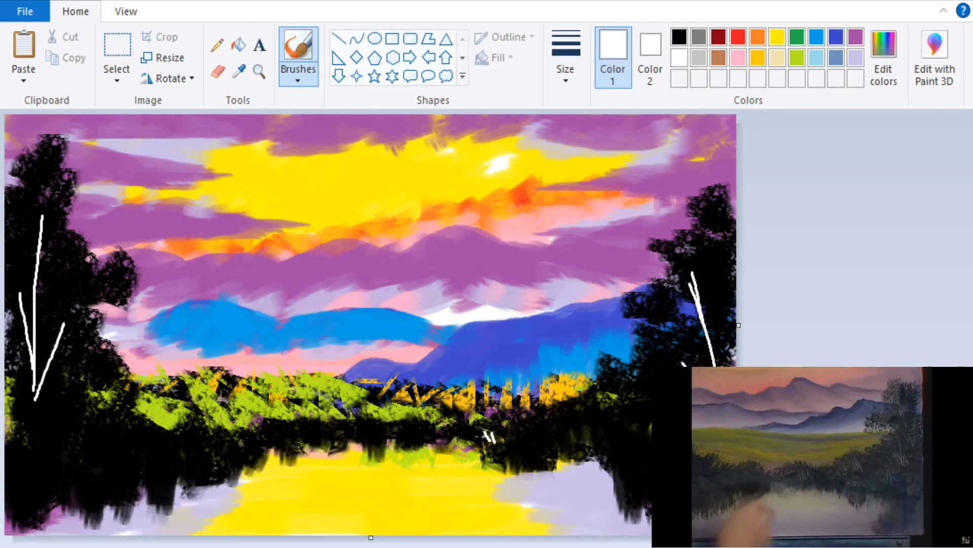
- Draw thin white trunks in the dark trees and small white twigs along the shoreline bushes
drag(581, 430, 582, 440)
drag(209, 441, 215, 449)
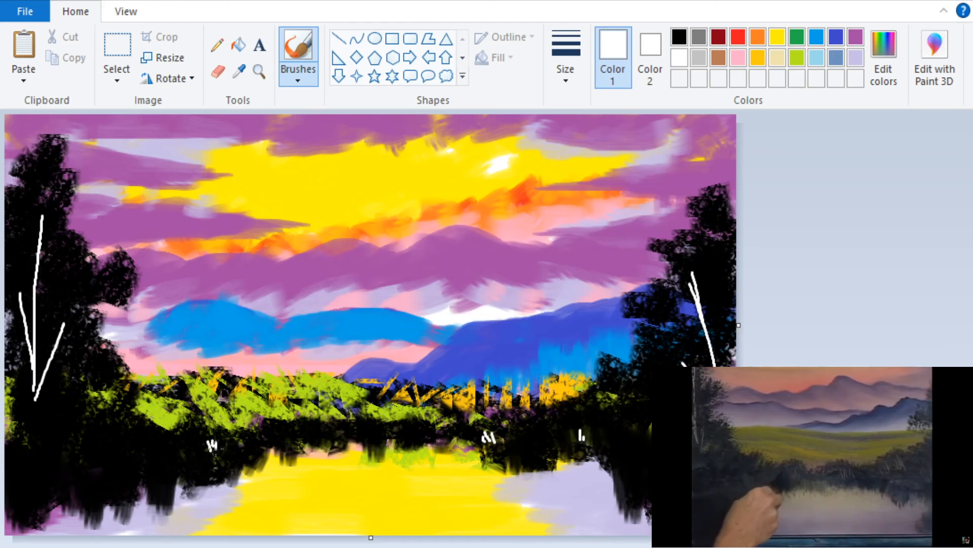
drag(325, 428, 328, 434)
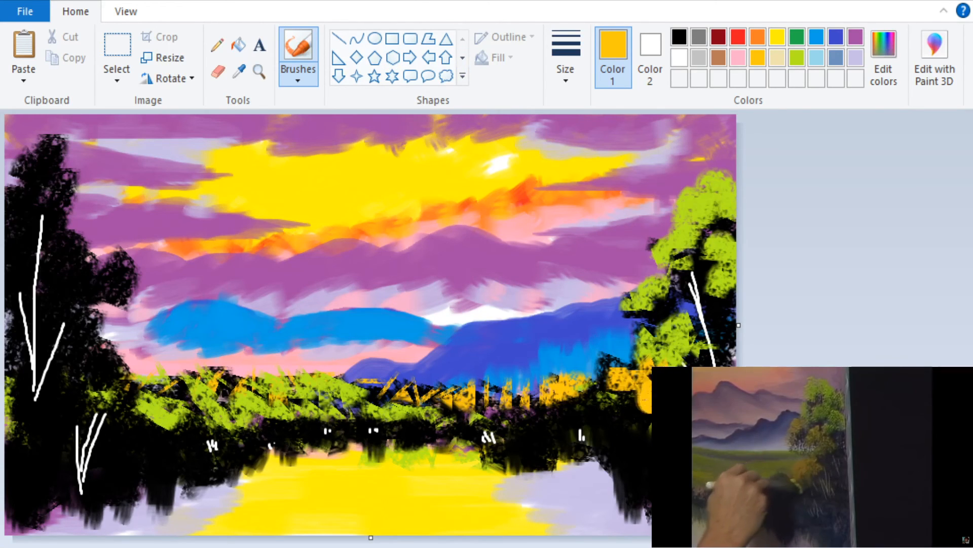
- Dab lime, gold, orange and red autumn foliage over the trees and shoreline bushes, and pull their gold and orange reflections downward
mouse_move(644, 377)
mouse_down()
mouse_move(616, 406)
mouse_move(639, 418)
mouse_up()
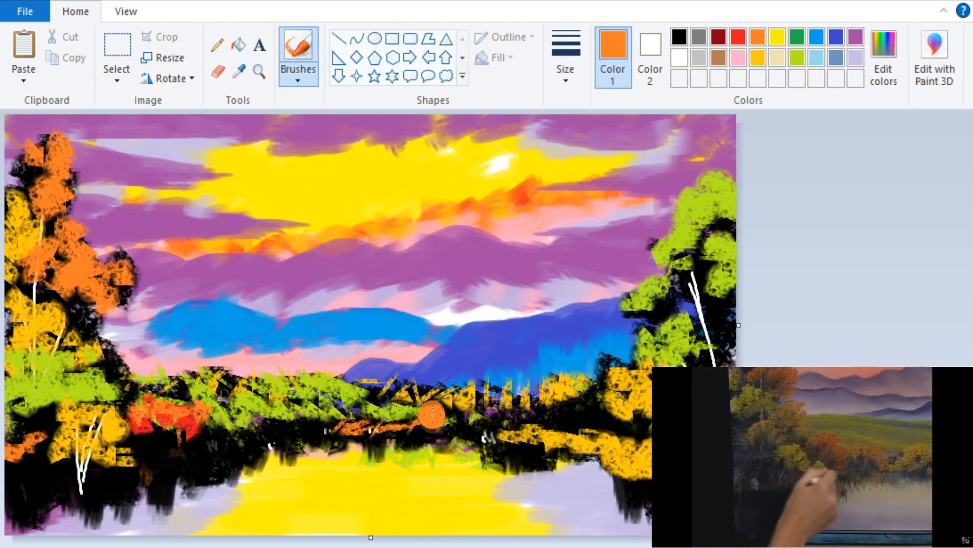
drag(446, 426, 484, 419)
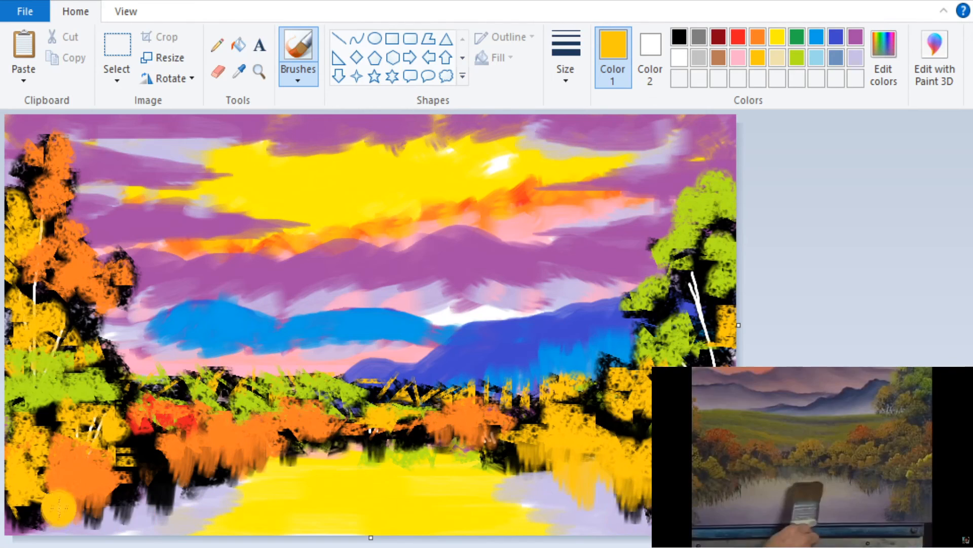
click(710, 208)
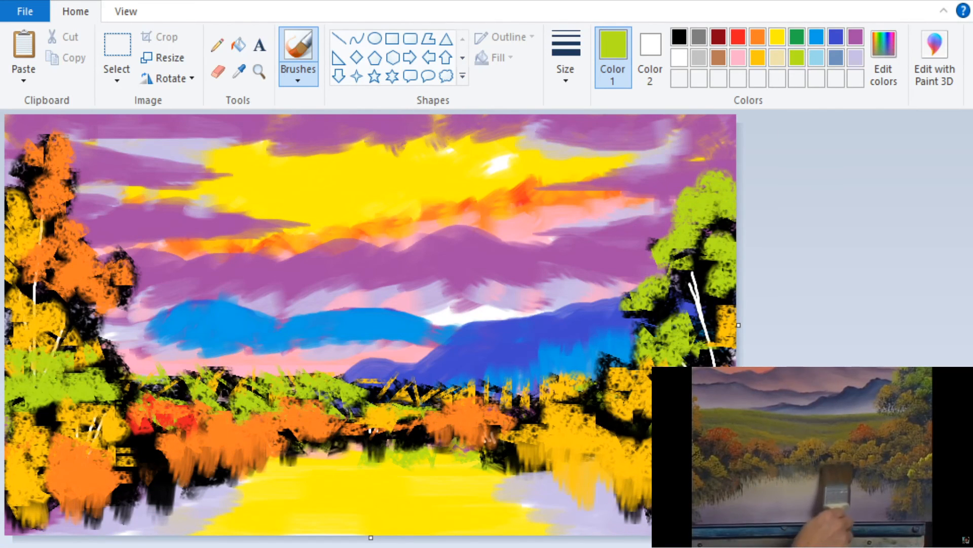